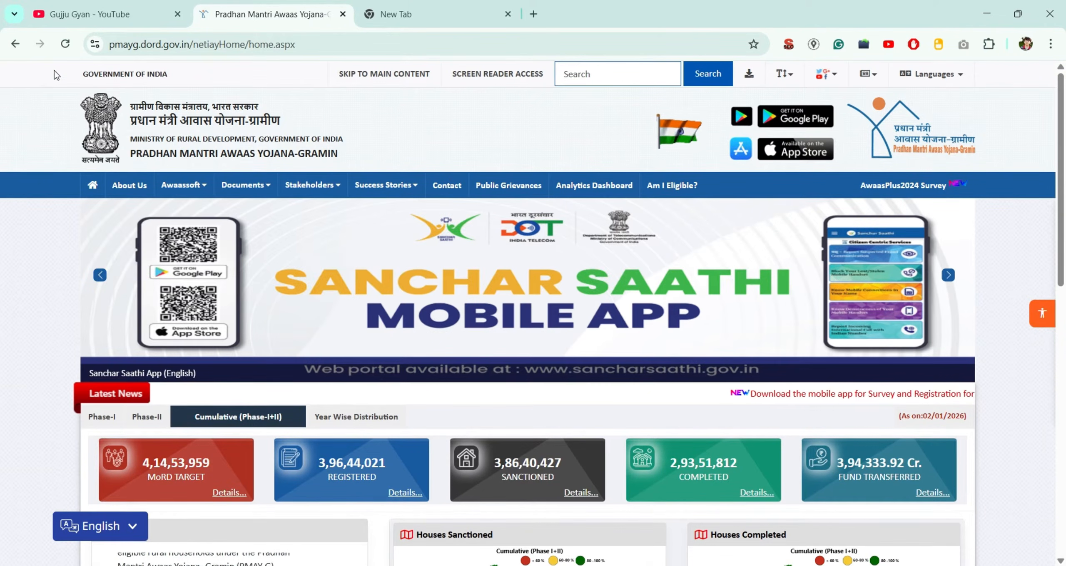
Open the Beneficiary details for verification report from the Social Audit section of the Awaassoft reports.
click(183, 187)
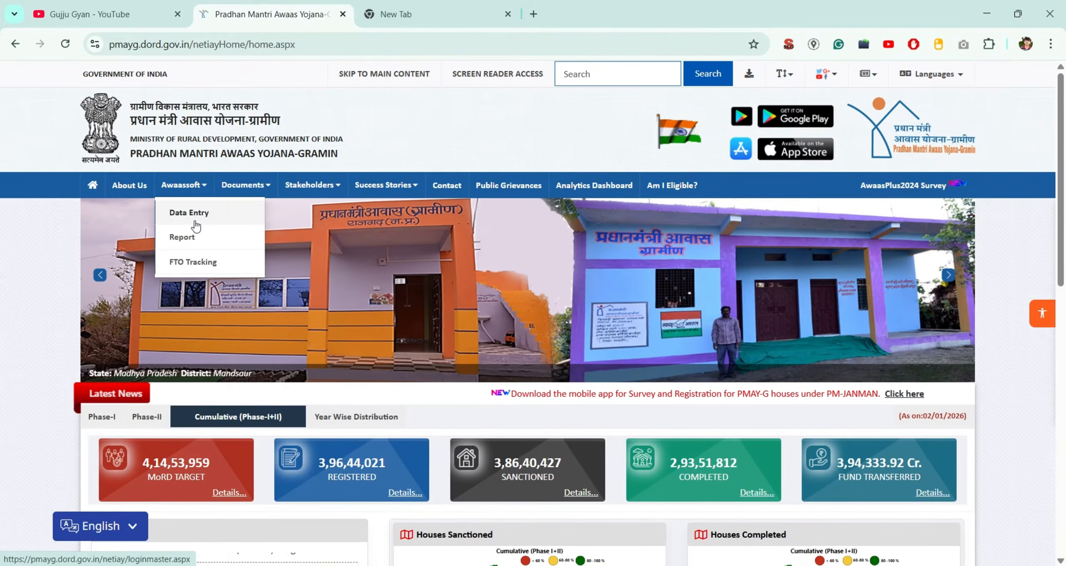
click(194, 238)
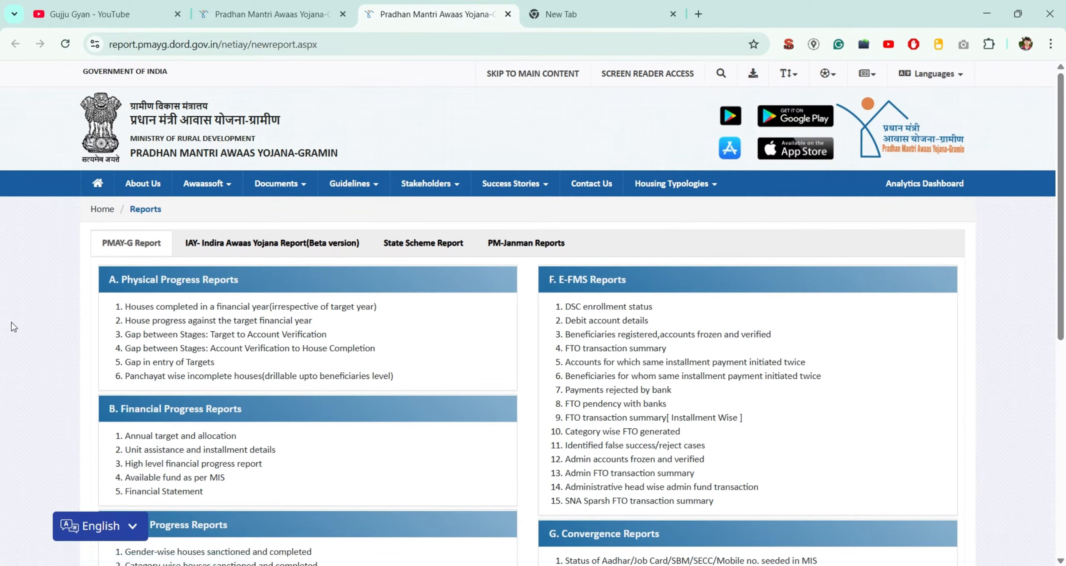
scroll(14, 327, down, 7)
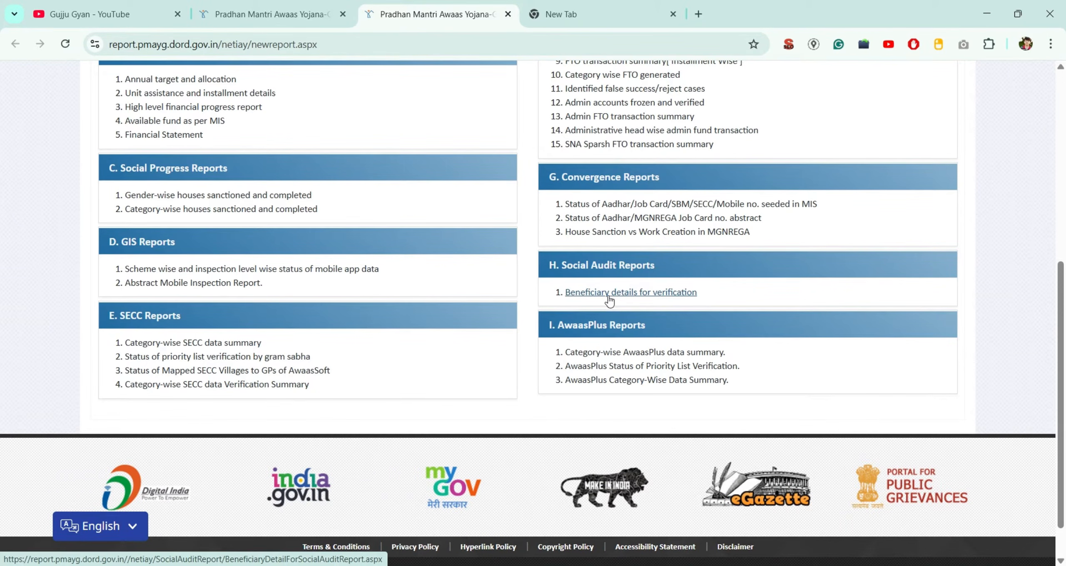
click(608, 296)
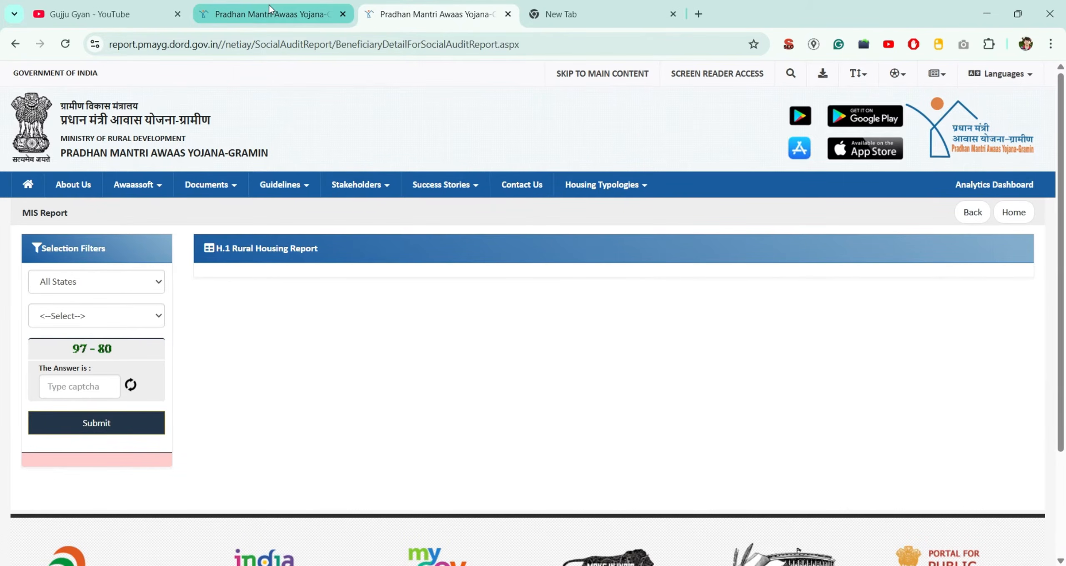
View the AwaasApp page on Google Play through the site's store link, accepting the external link, and return to the report.
click(870, 124)
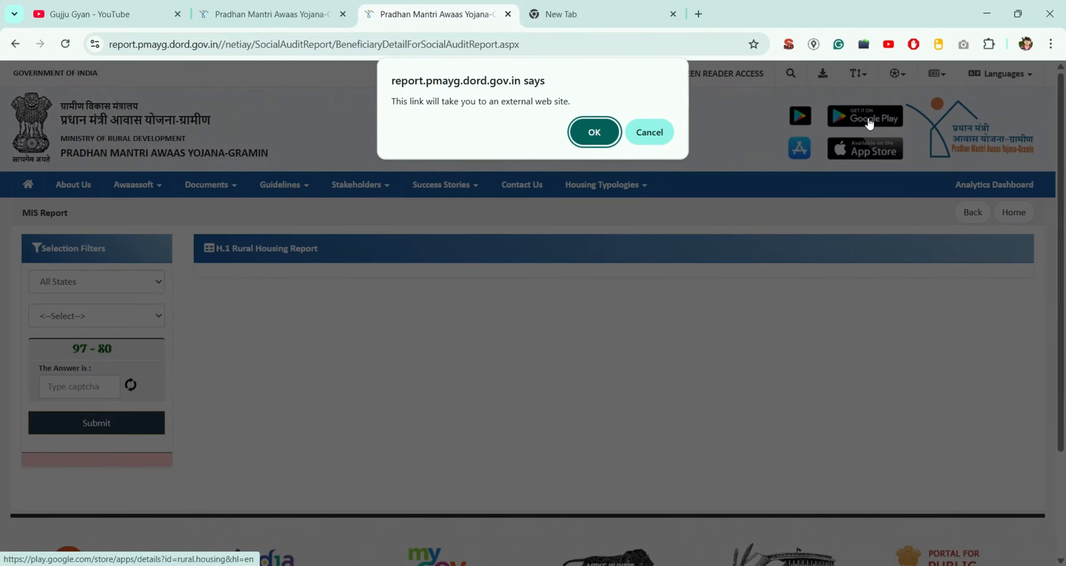
click(576, 127)
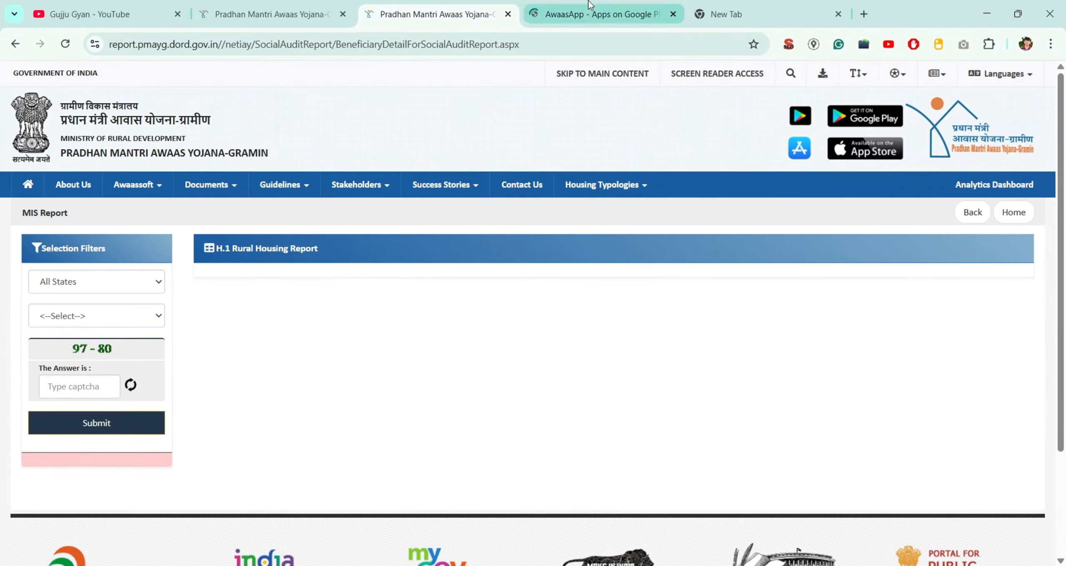
click(580, 5)
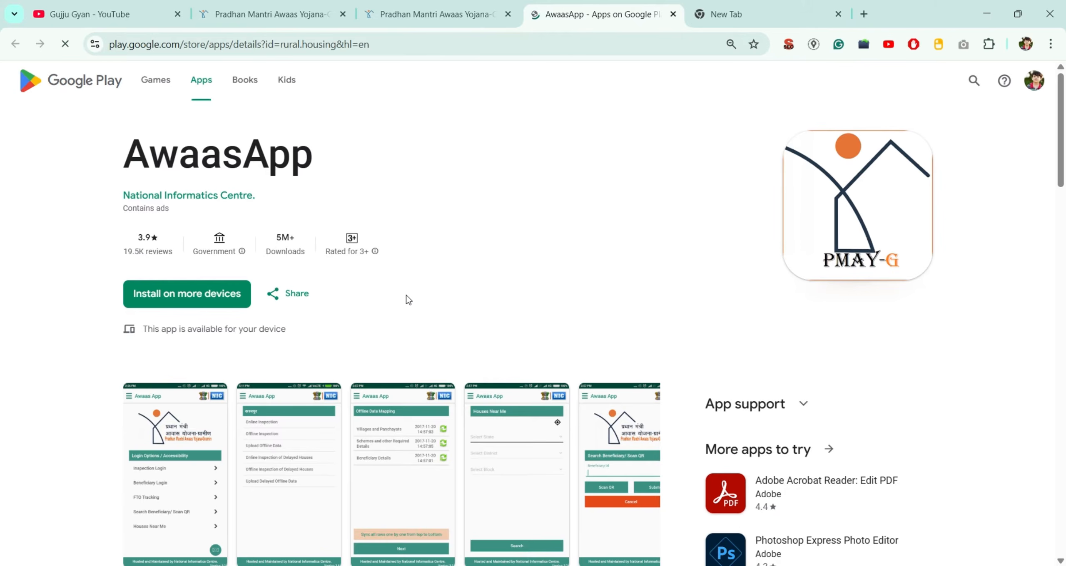
scroll(407, 296, down, 1)
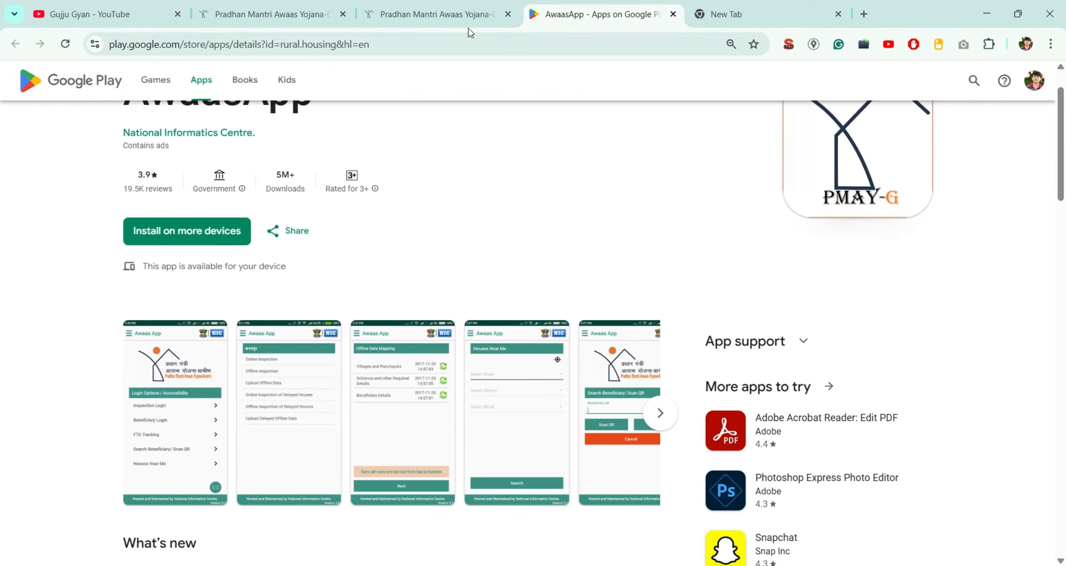
click(430, 20)
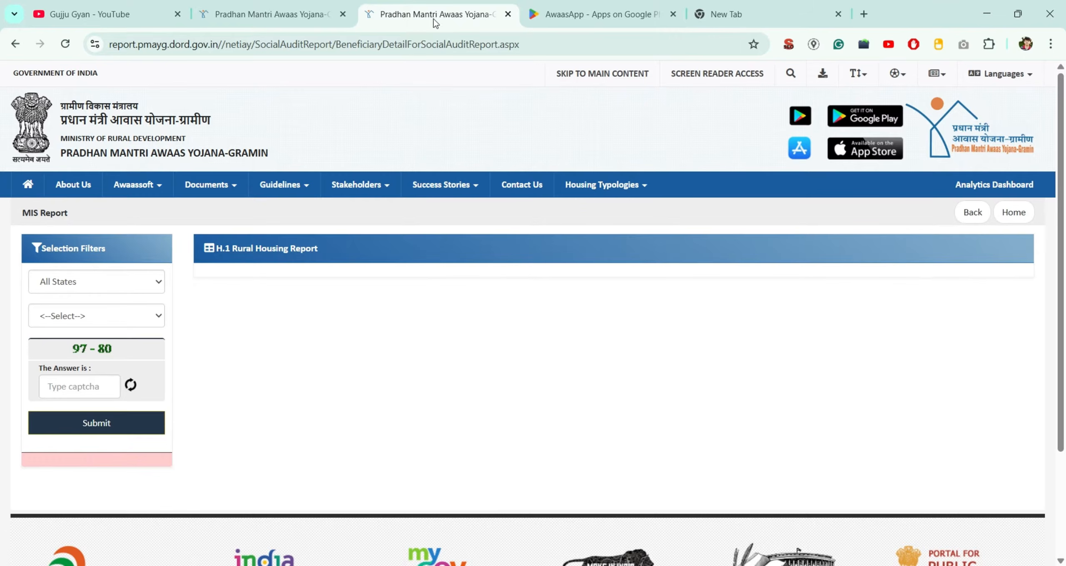
click(1053, 45)
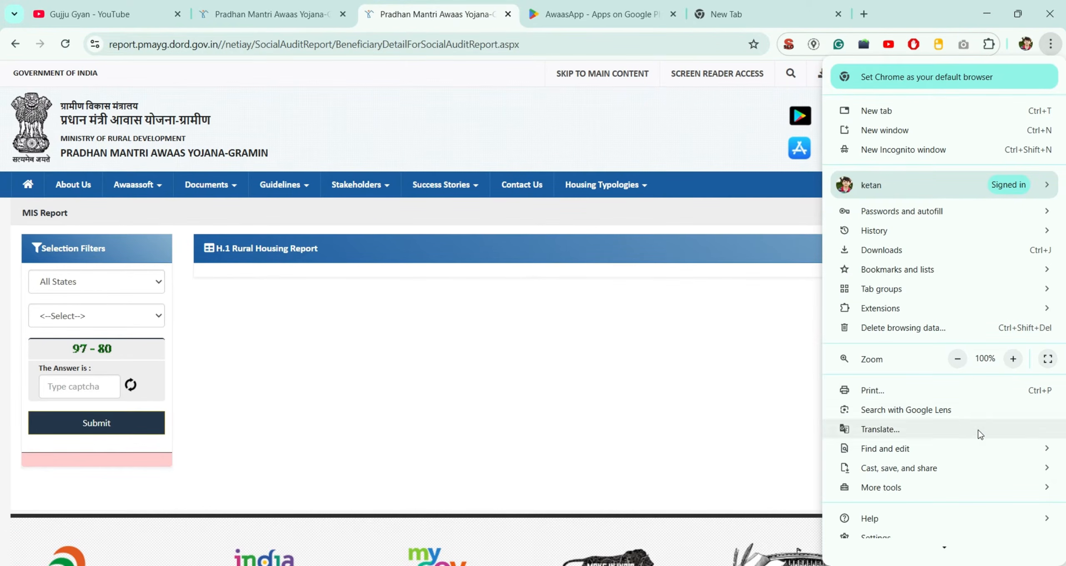
click(567, 439)
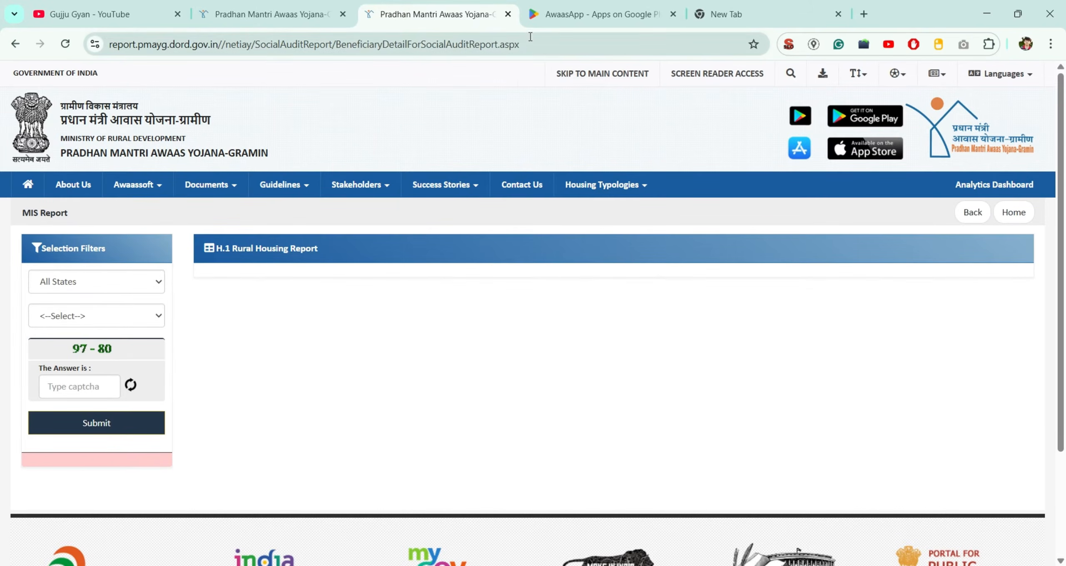
click(593, 16)
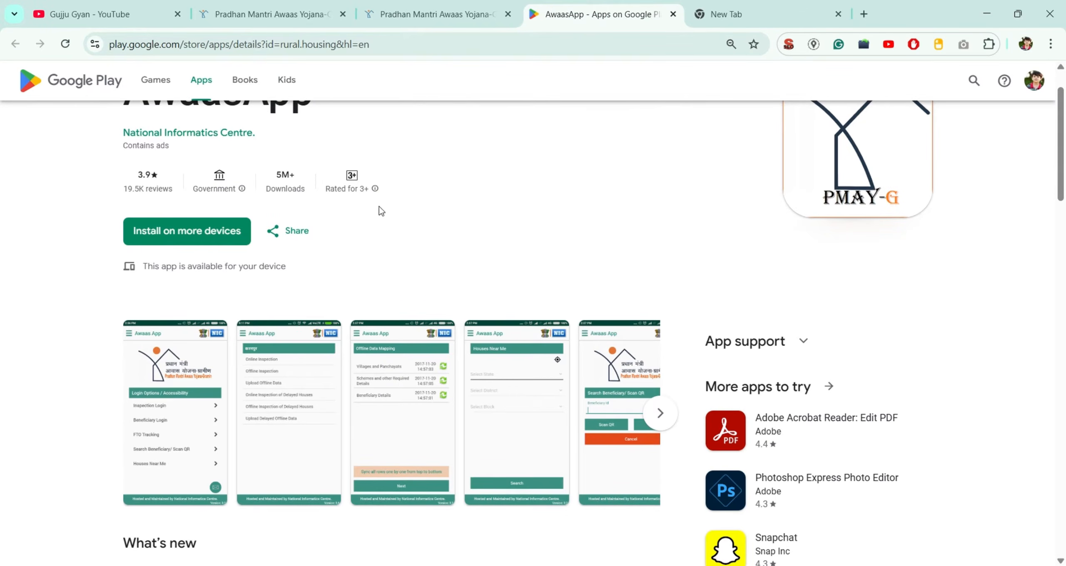
scroll(379, 207, up, 2)
click(423, 17)
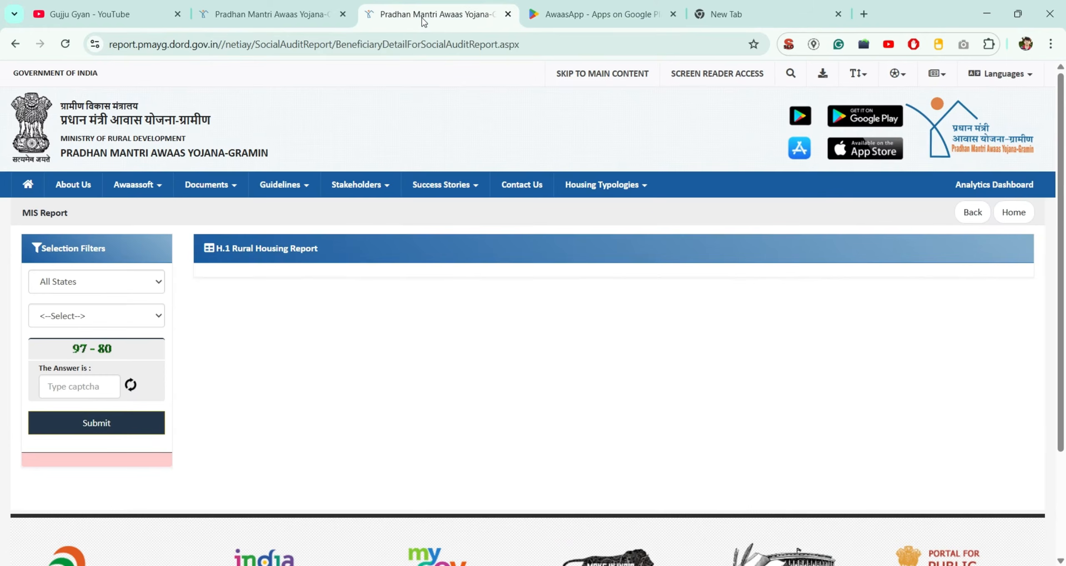
Set the report's selection filters to the state GUJARAT and the district BHAVNAGAR.
click(104, 282)
key(g)
key(u)
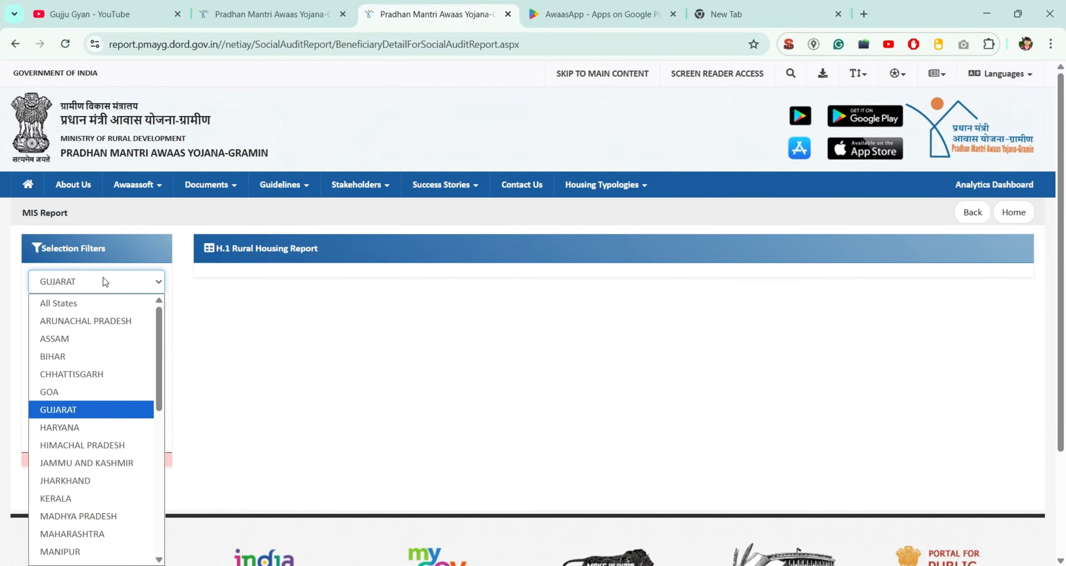
key(Return)
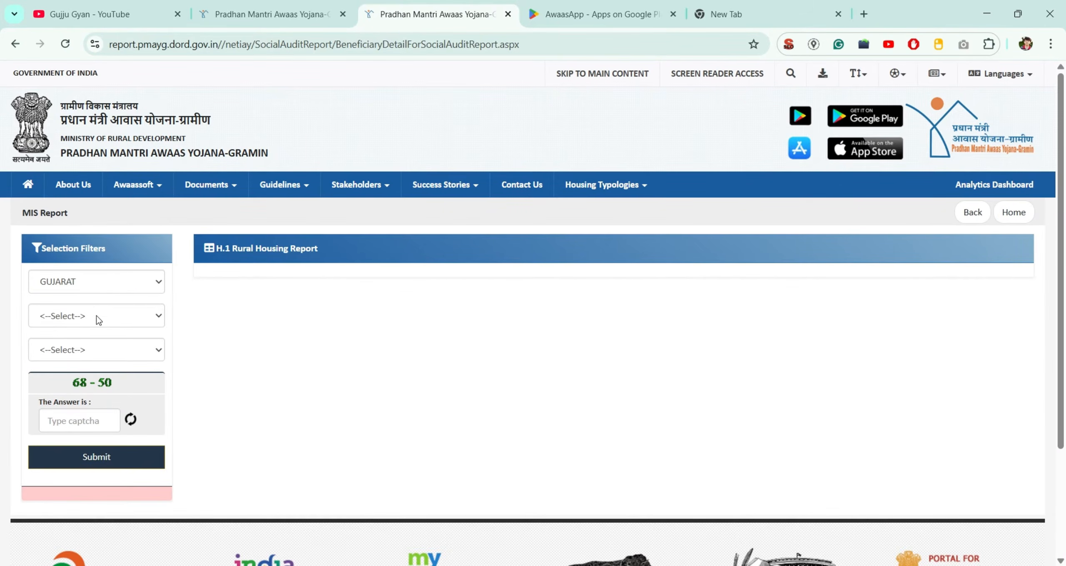
click(86, 327)
key(b)
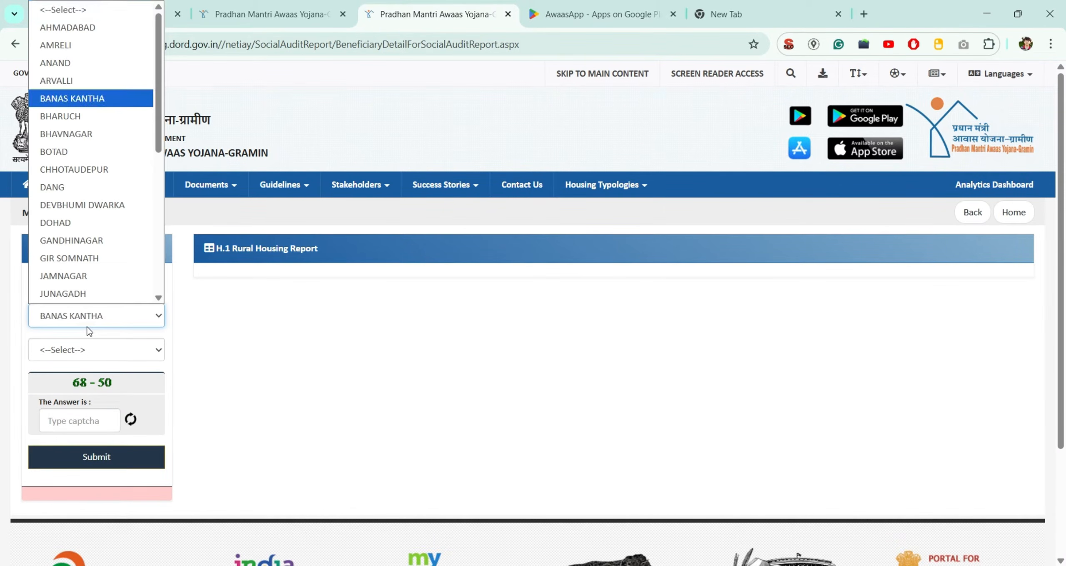
key(b)
key(b)
key(Return)
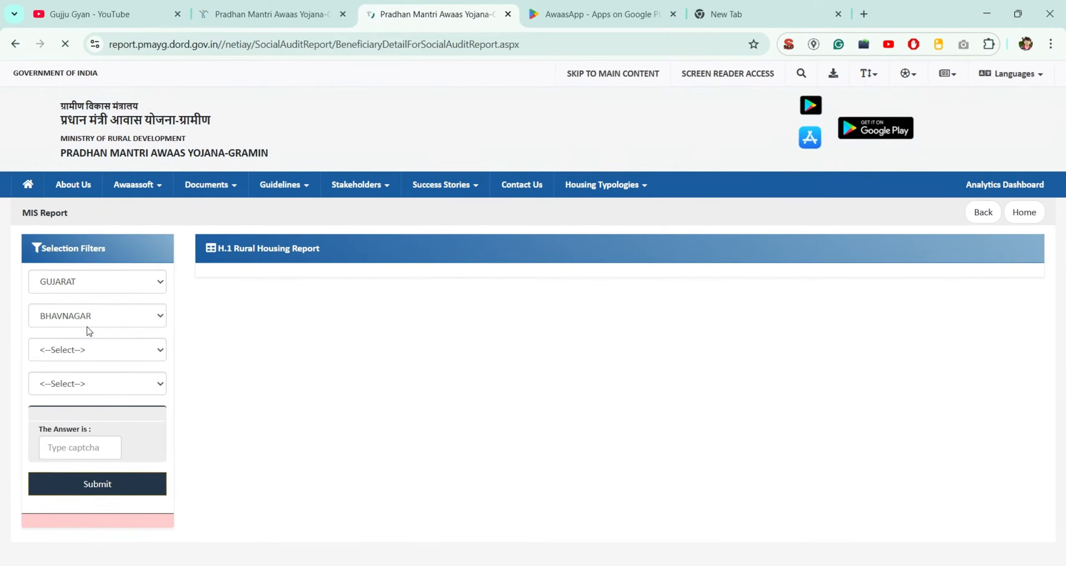
Narrow the report filters to the block MAHUVA and the village panchayat NESVAD.
click(101, 350)
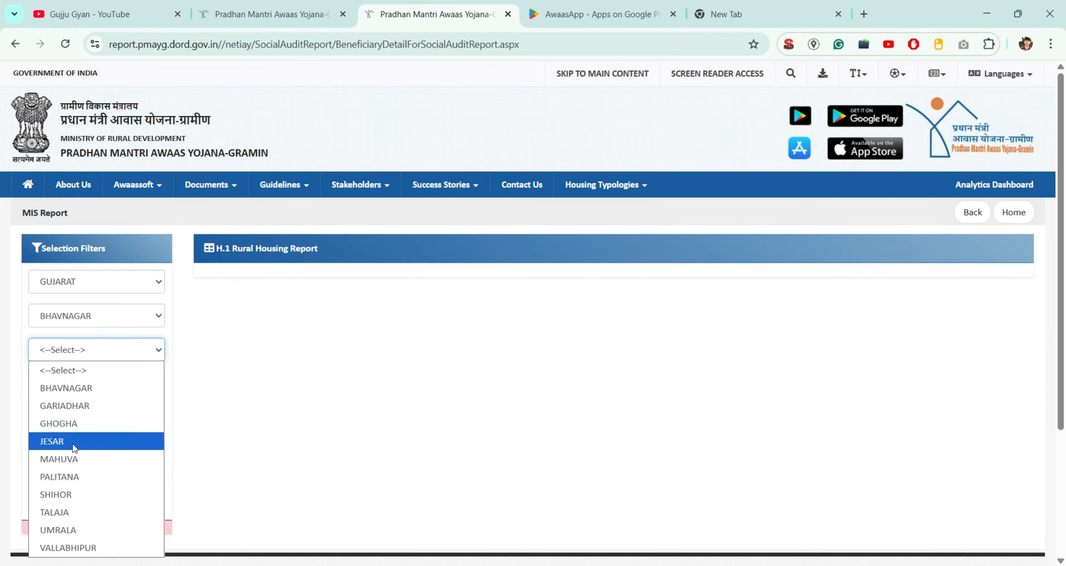
click(64, 461)
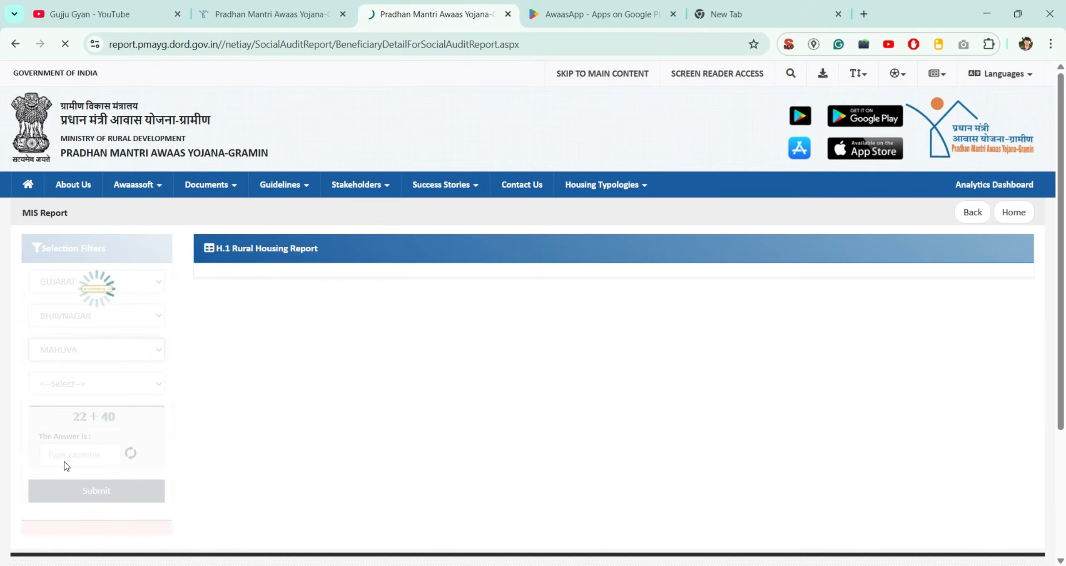
click(134, 383)
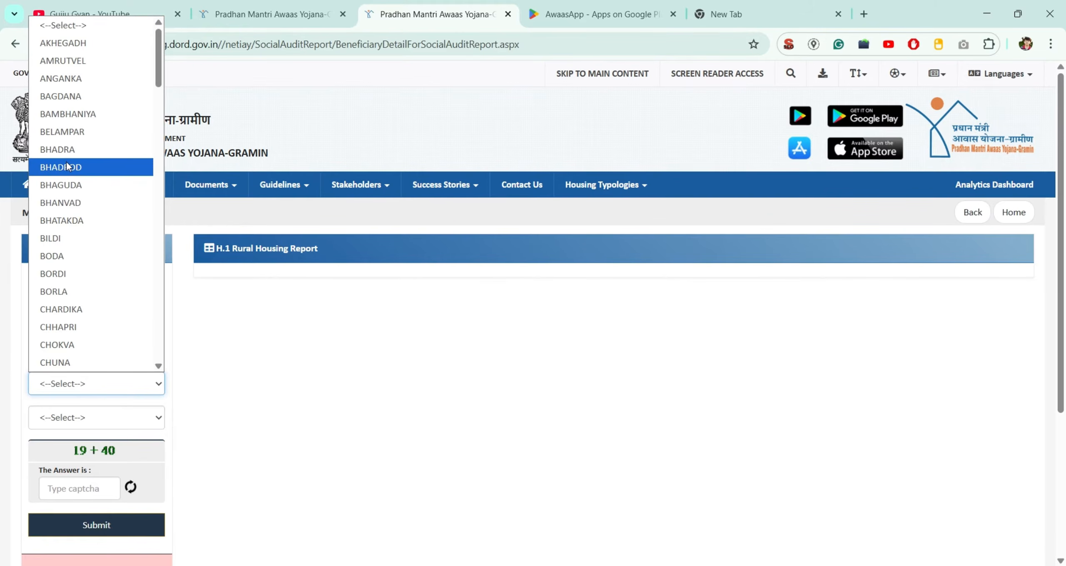
key(n)
key(n)
key(n)
key(n)
key(n)
key(n)
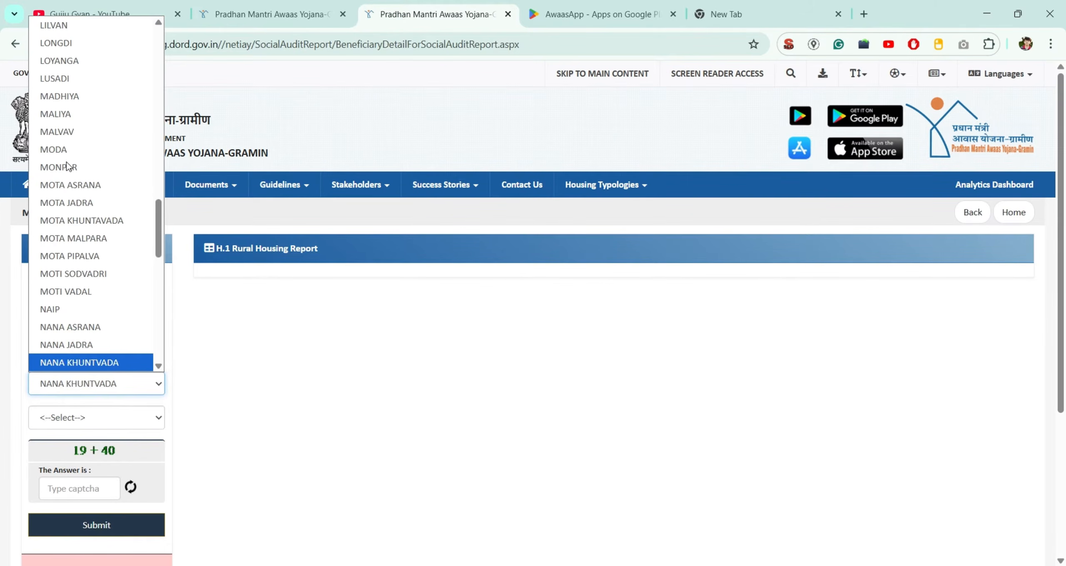
key(n)
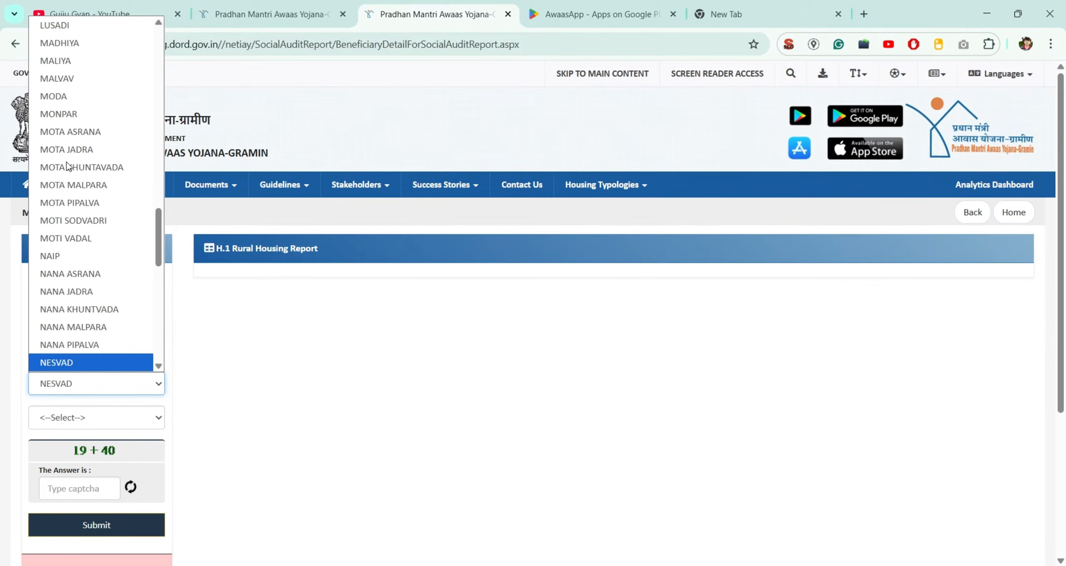
key(Return)
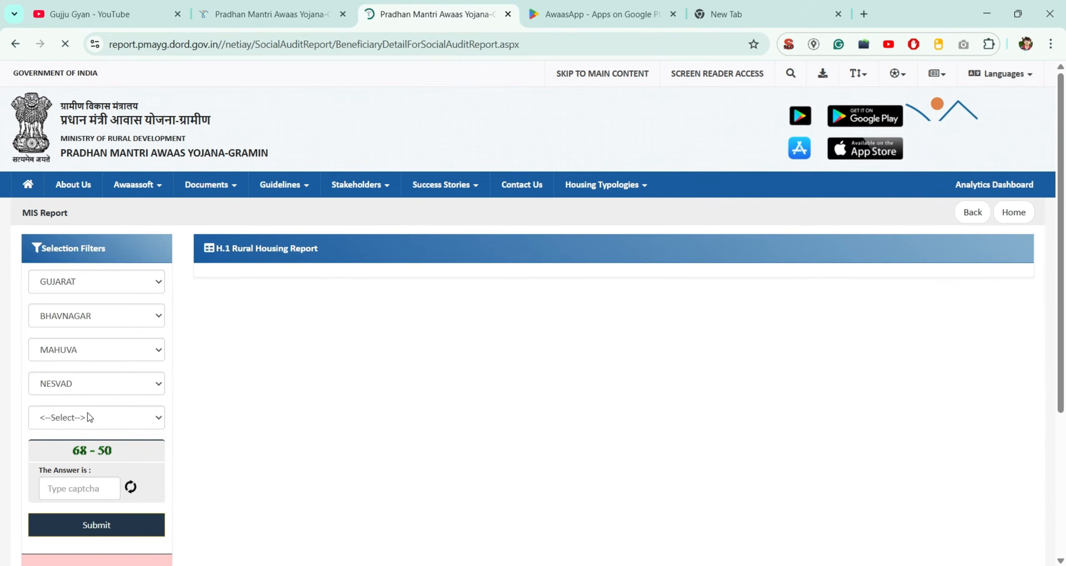
Choose the financial year 2024-2025 and the scheme PRADHAN MANTRI AWAAS YOJANA GRAMIN in the report filters.
click(89, 416)
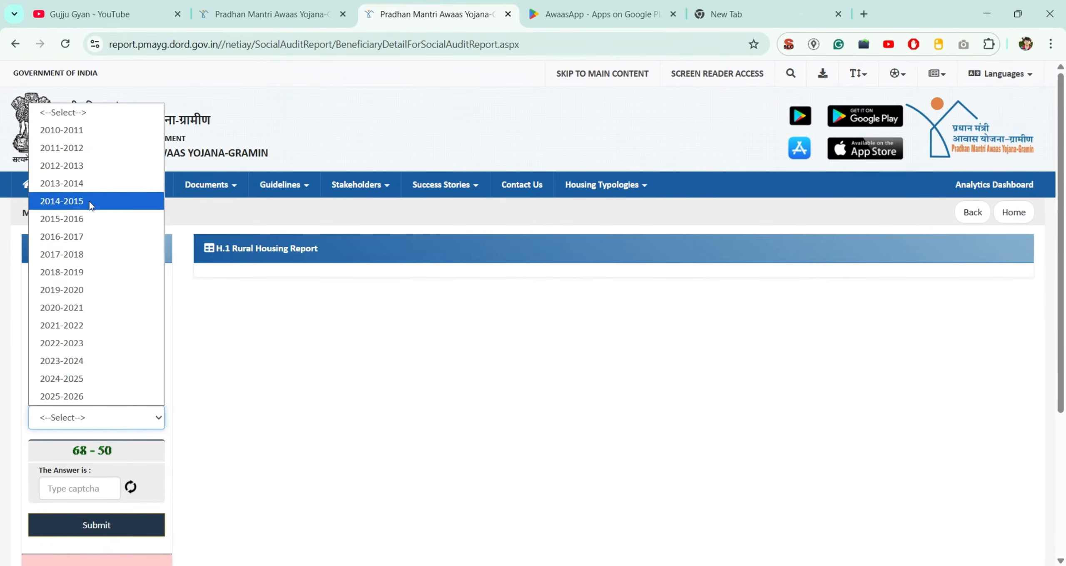
click(84, 379)
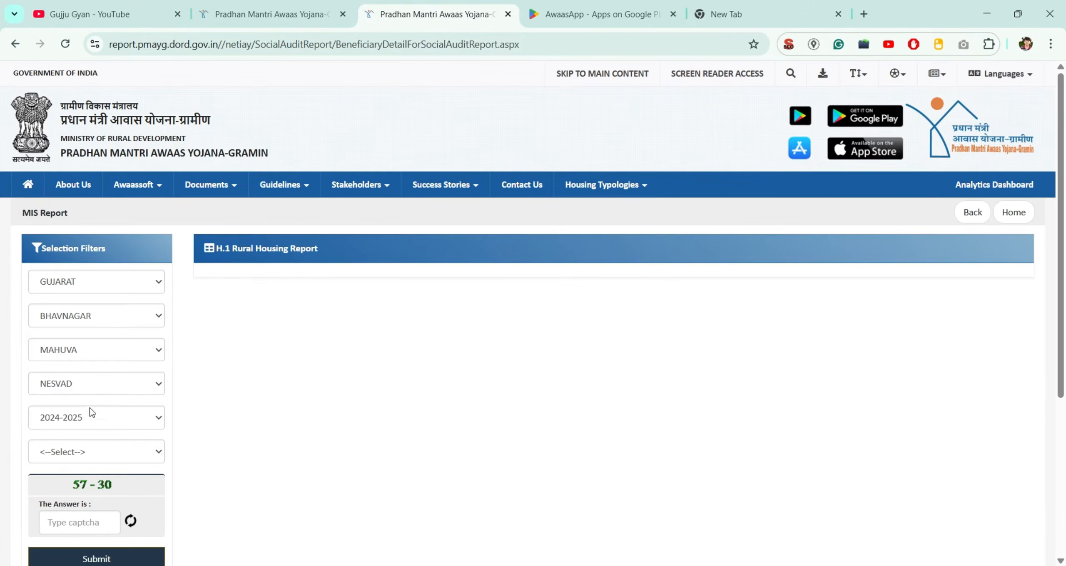
click(92, 450)
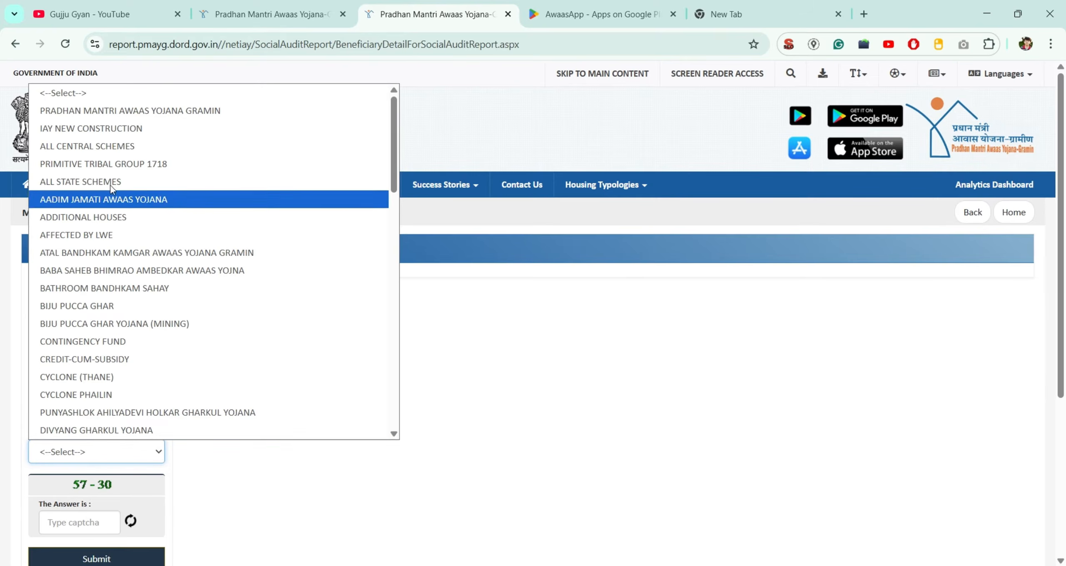
click(133, 112)
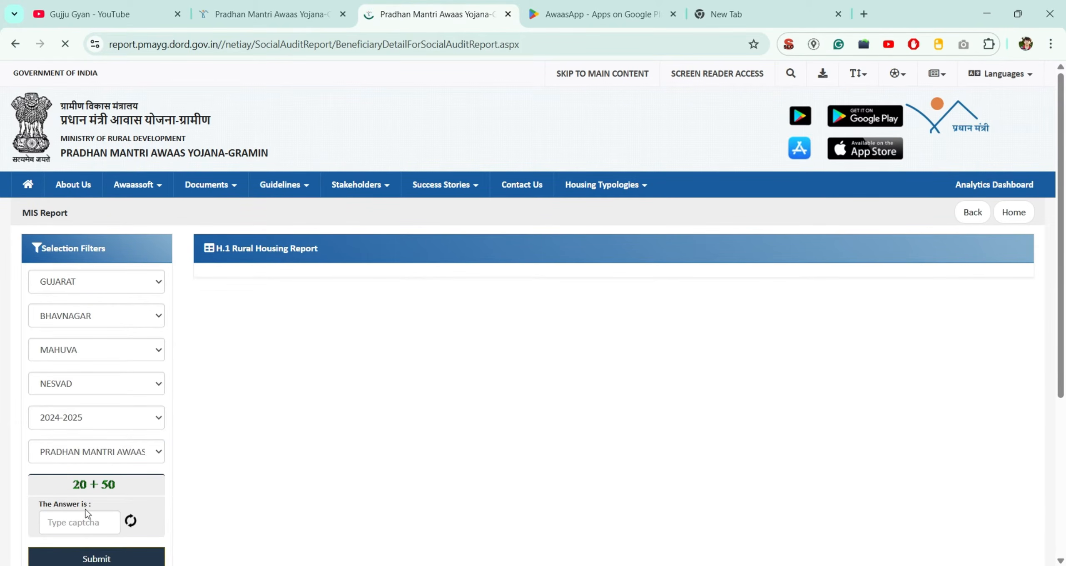
Answer the arithmetic captcha and submit the filters to generate the rural housing report.
click(95, 522)
text(70)
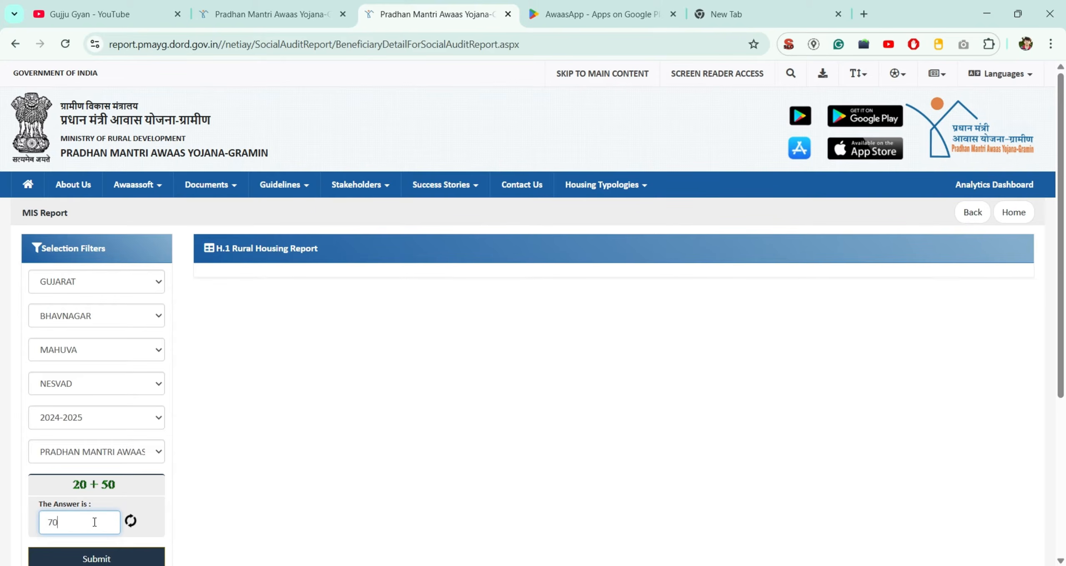
scroll(94, 522, down, 1)
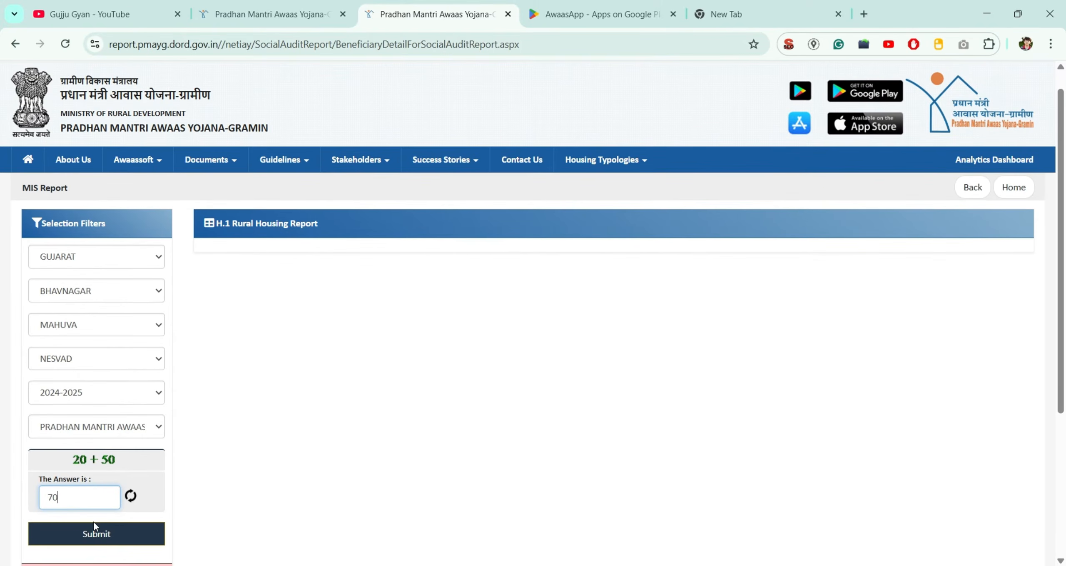
click(115, 536)
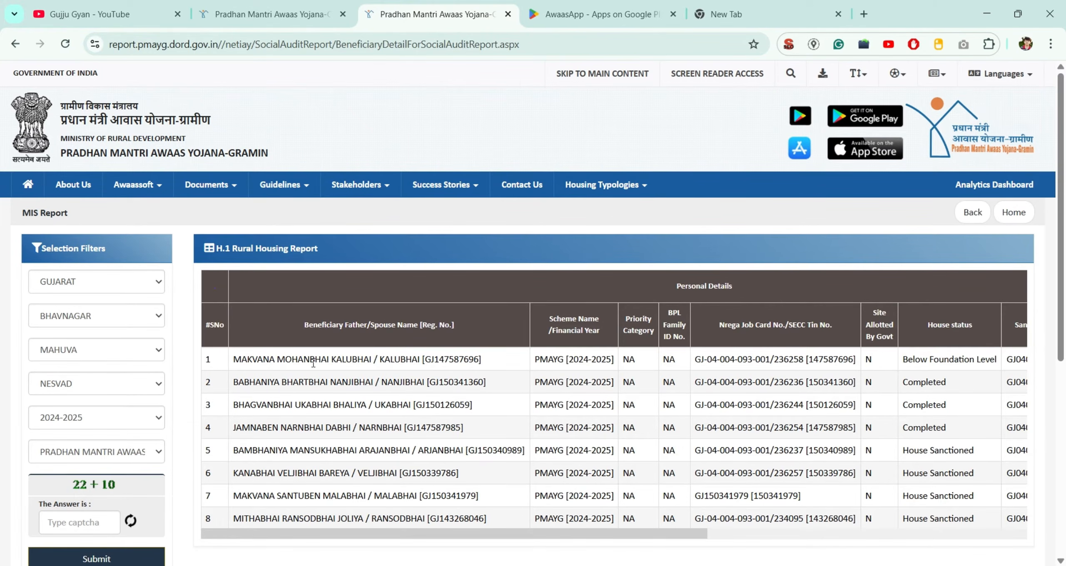
Examine the first beneficiary's registration number and compare the house status entries in the rural housing report.
double_click(365, 358)
double_click(447, 359)
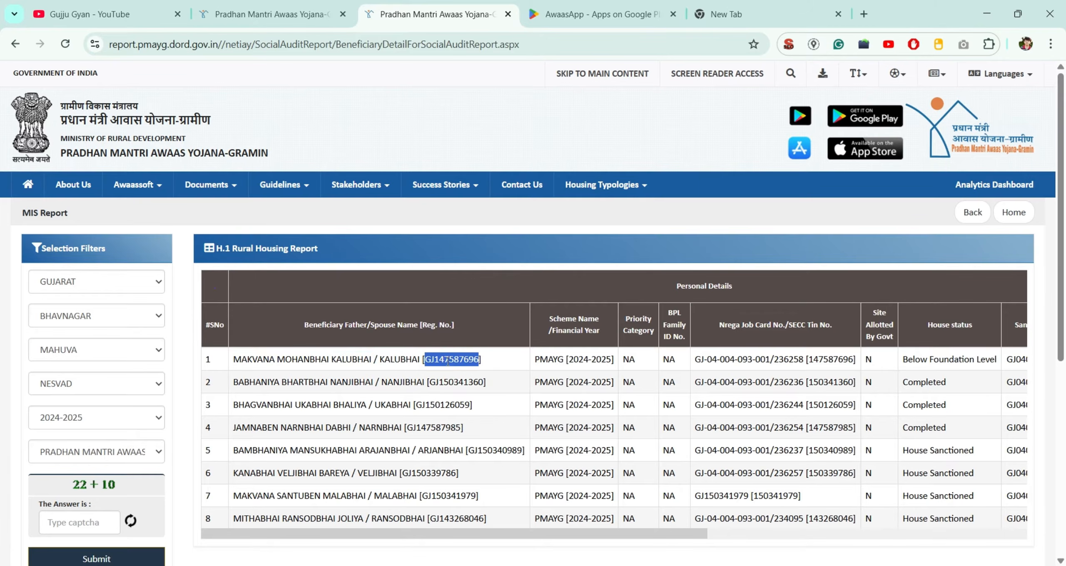
drag(351, 533, 547, 531)
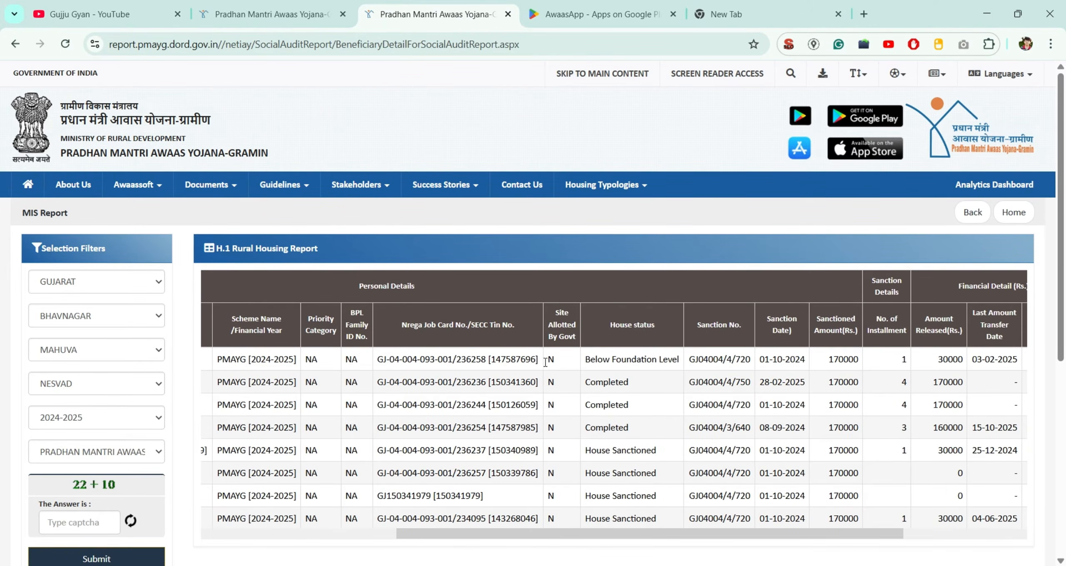
triple_click(648, 361)
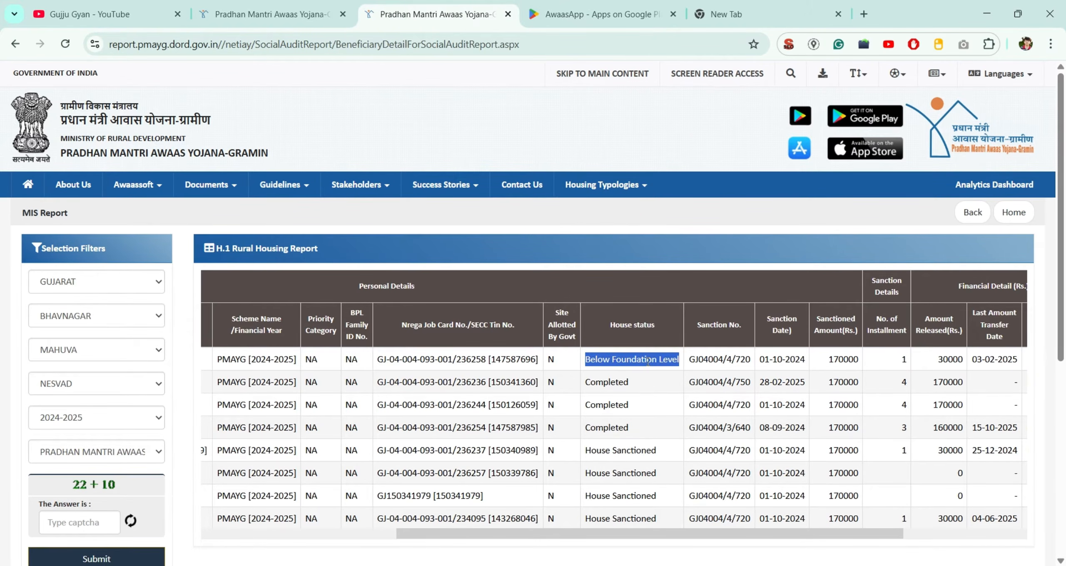
triple_click(616, 446)
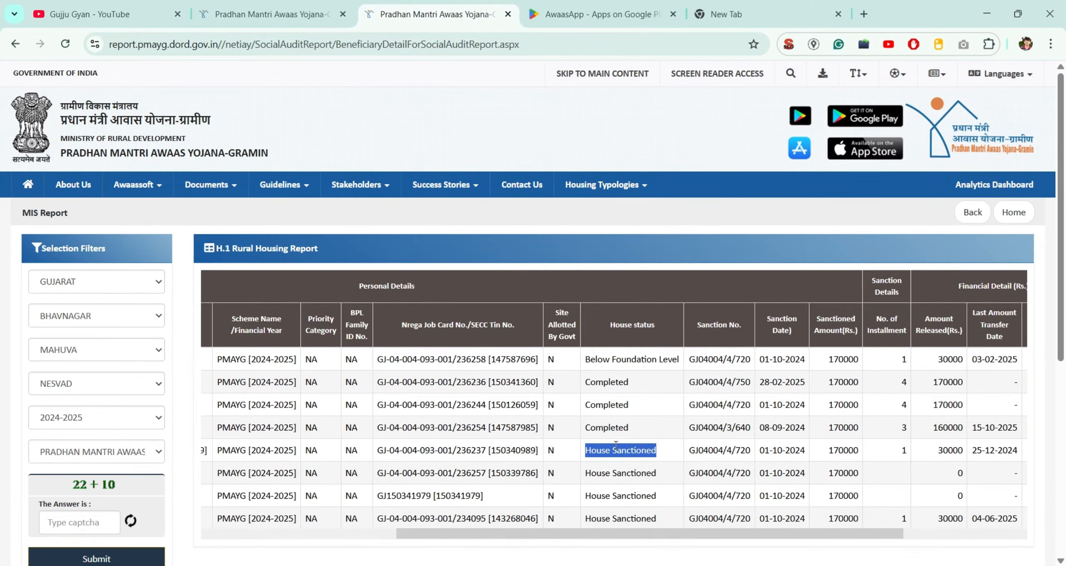
double_click(618, 358)
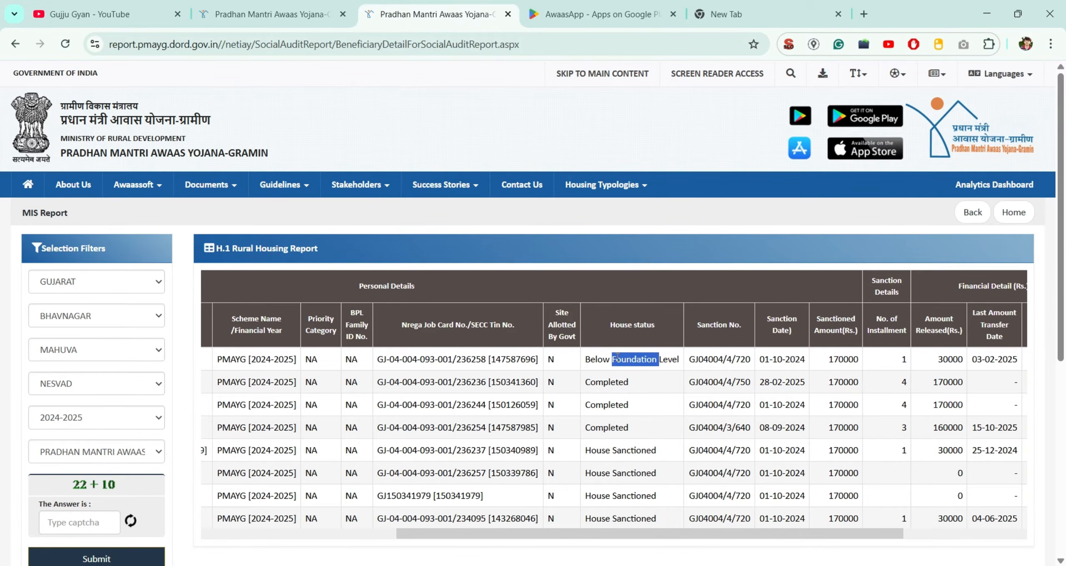
Examine the first beneficiary's house status and the sanction, financial and inspection columns of the rural housing report.
triple_click(617, 357)
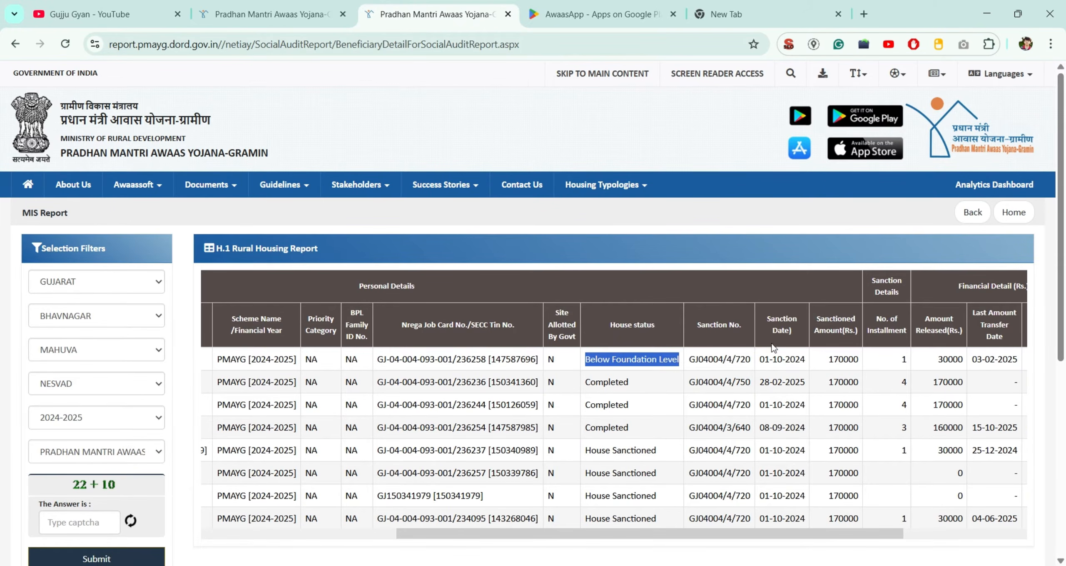
scroll(812, 441, down, 1)
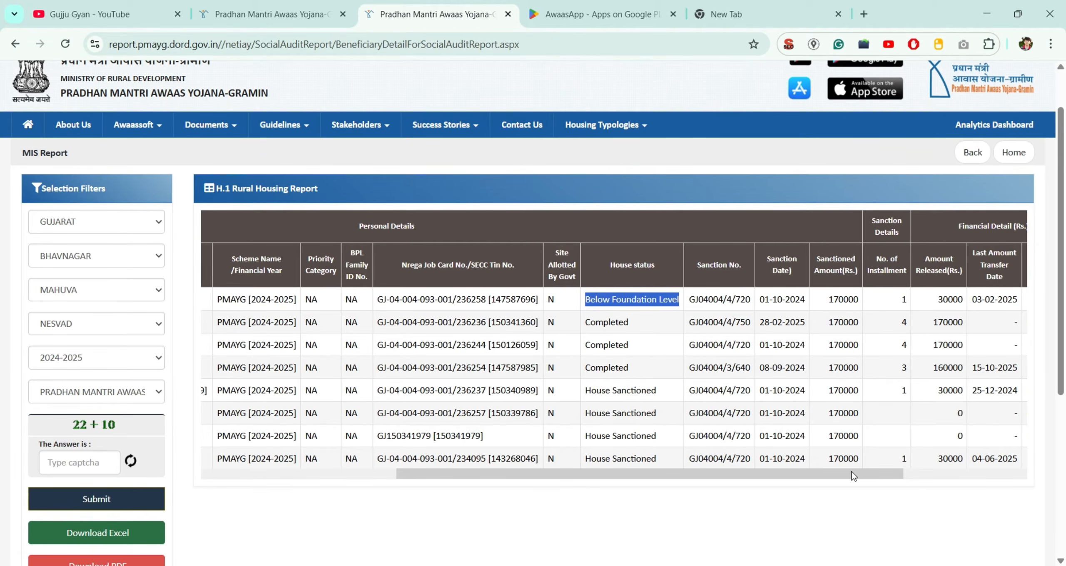
drag(842, 473, 951, 485)
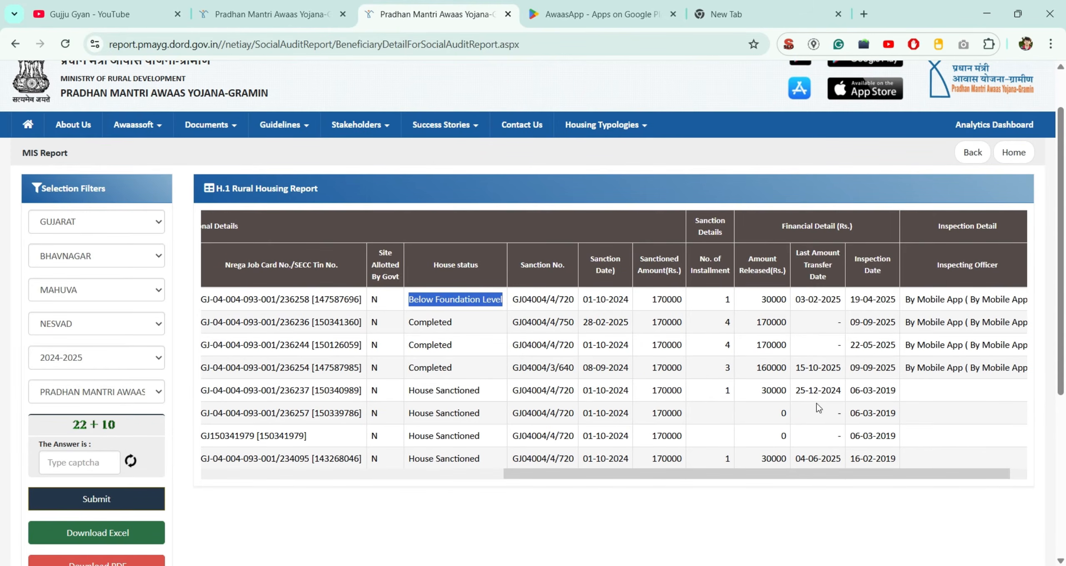
drag(751, 472, 841, 469)
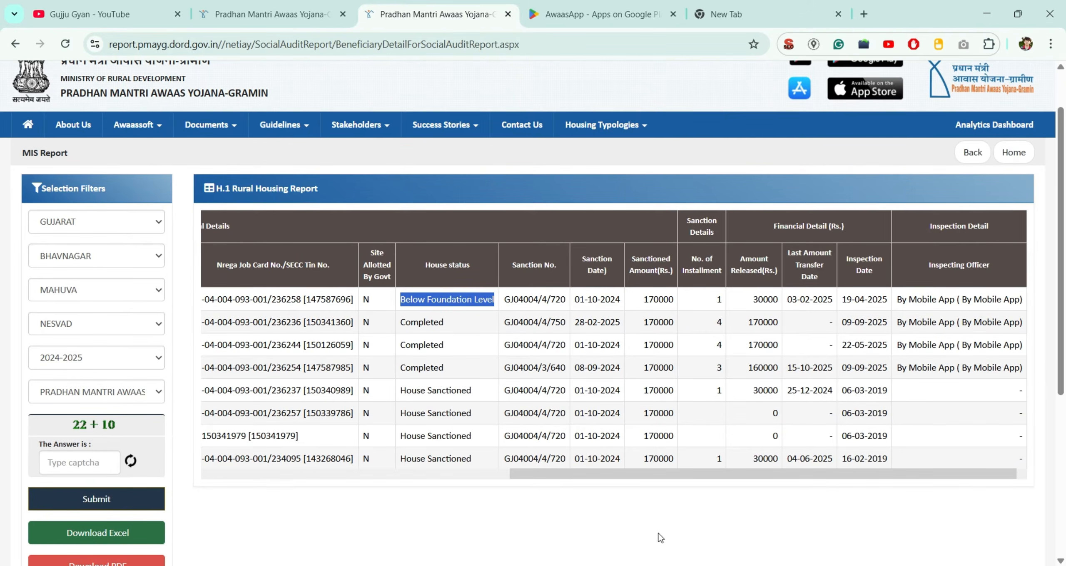
Reload the report and review the available financial years and schemes in the selection filters, keeping the current choices.
key(F5)
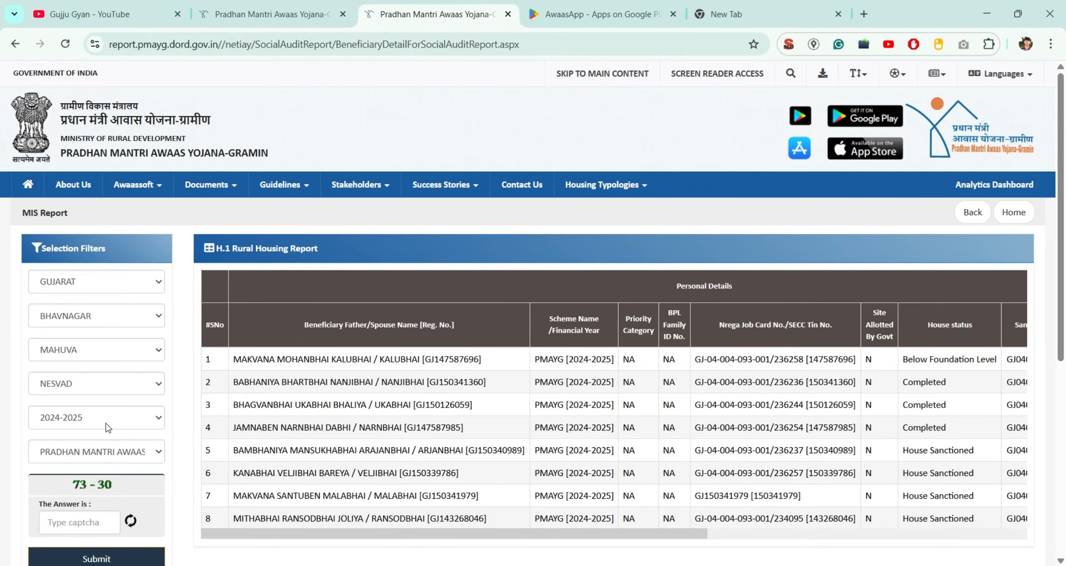
click(102, 422)
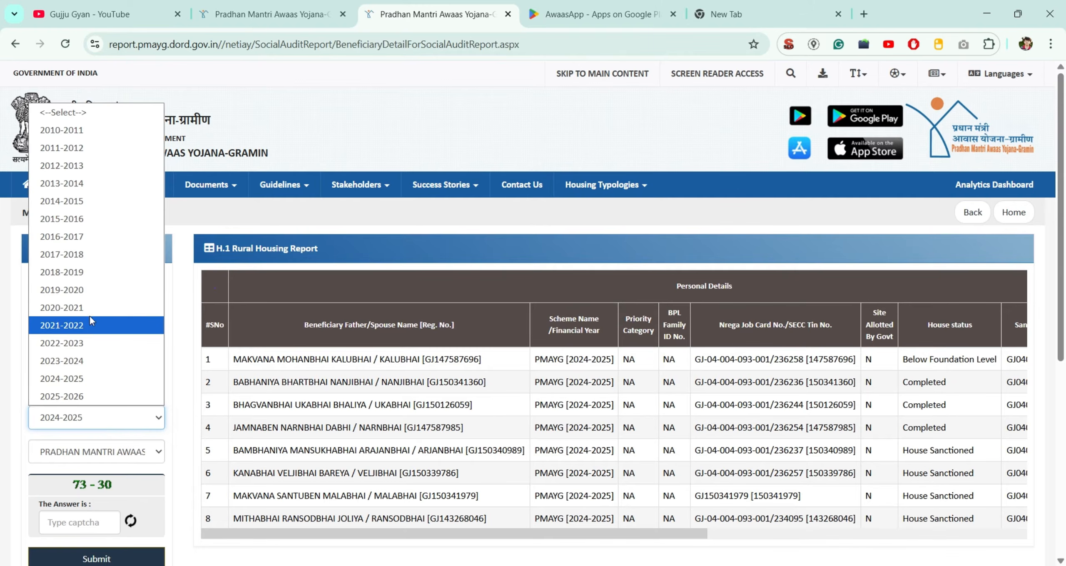
click(3, 405)
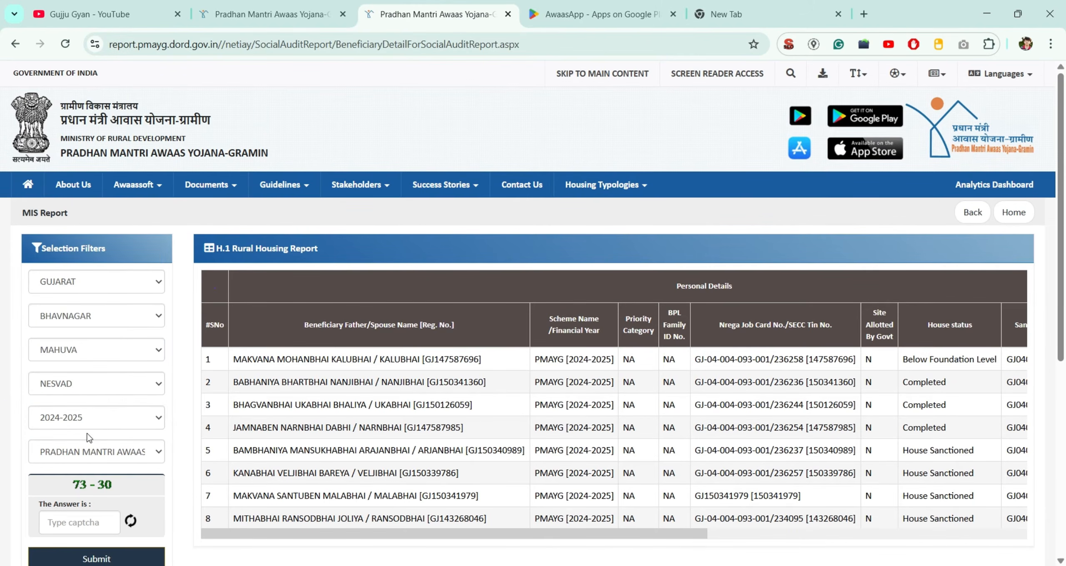
click(93, 451)
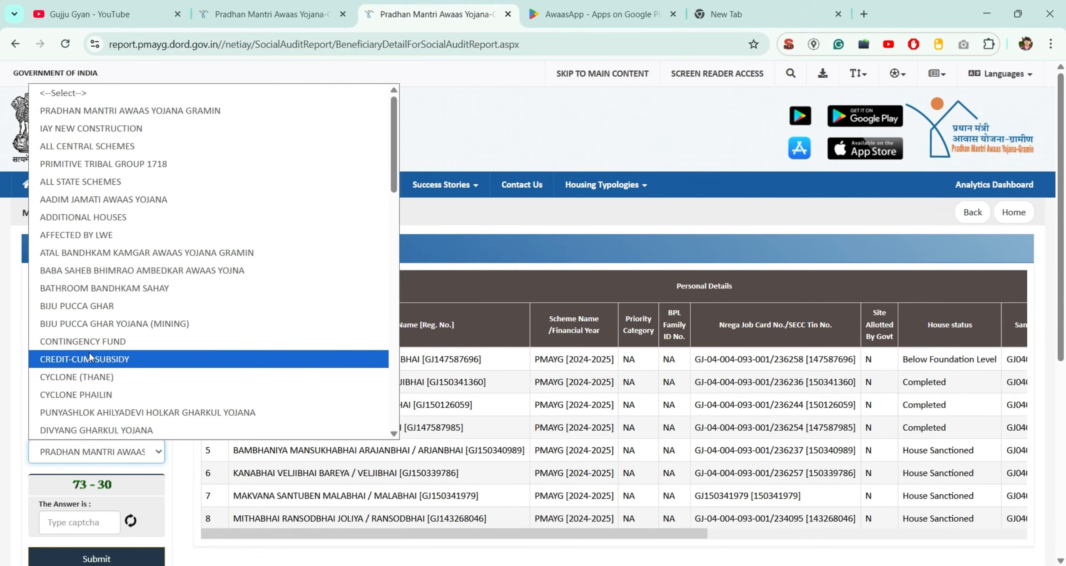
scroll(89, 353, down, 9)
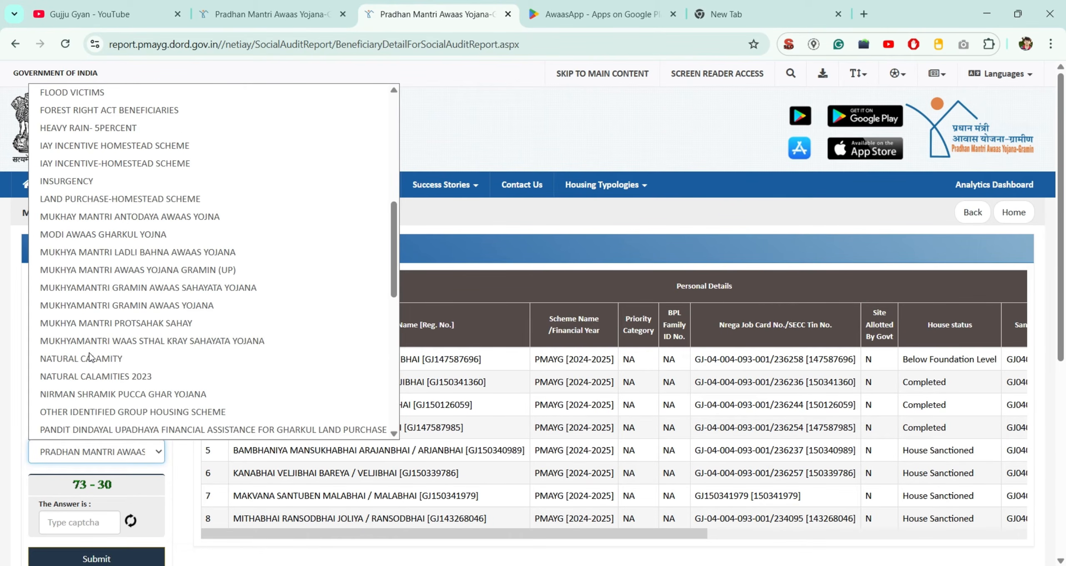
scroll(89, 356, down, 3)
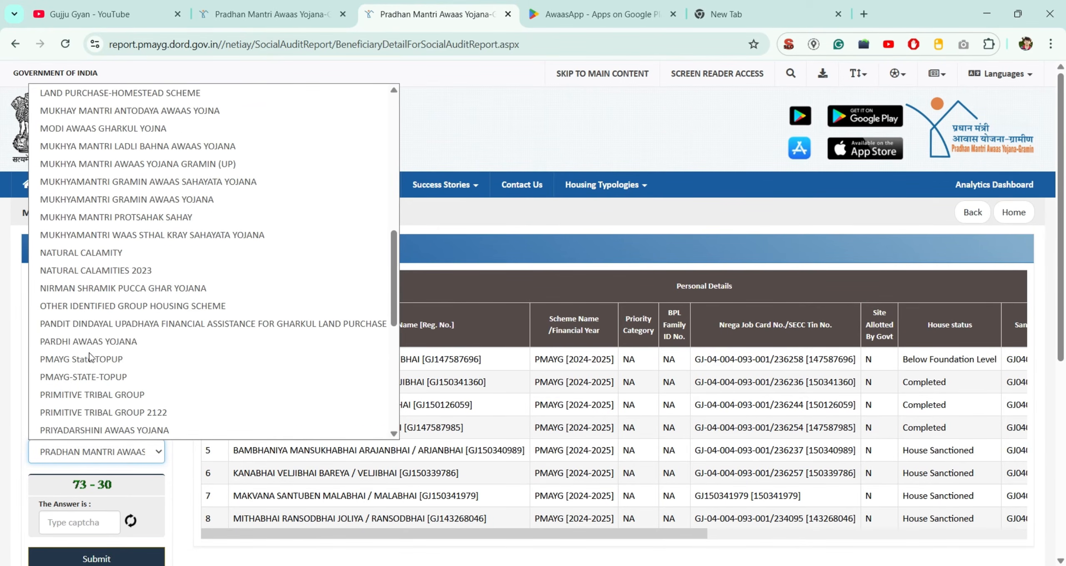
scroll(34, 329, up, 1)
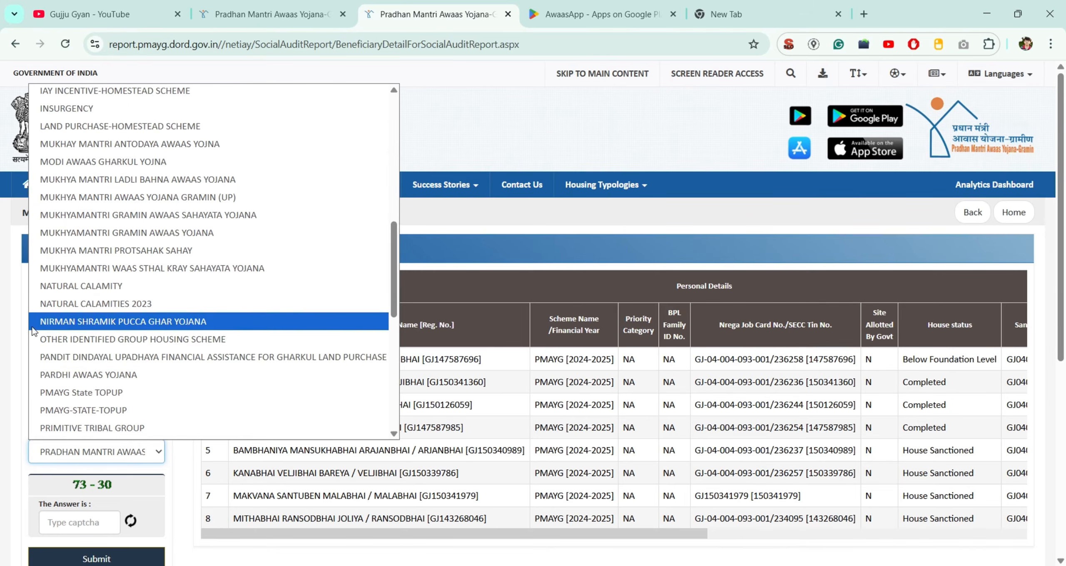
click(4, 320)
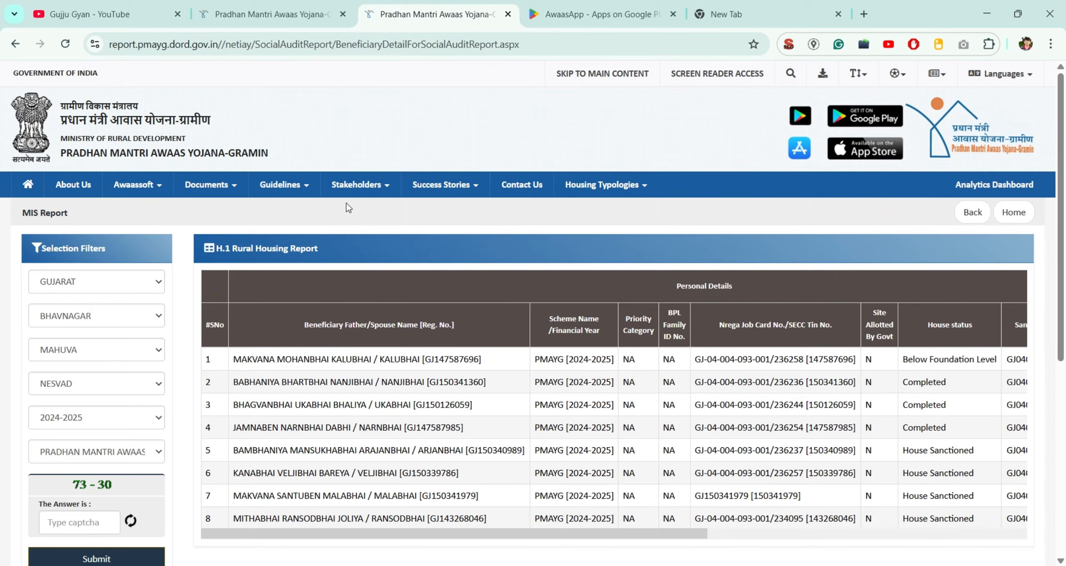
Copy the second beneficiary's registration number from the rural housing report.
scroll(388, 375, right, 2)
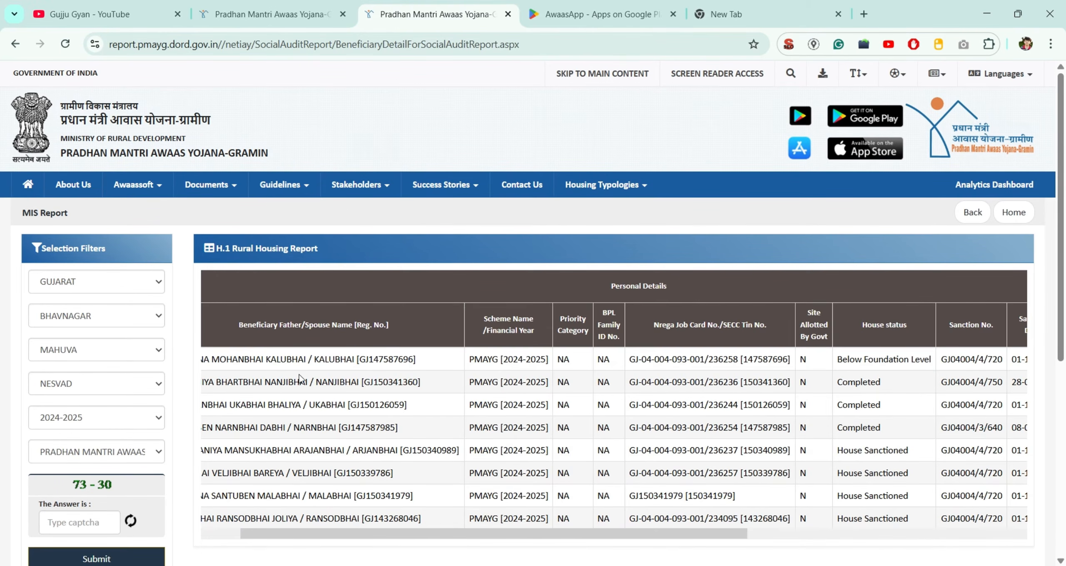
double_click(407, 380)
key(ctrl+c)
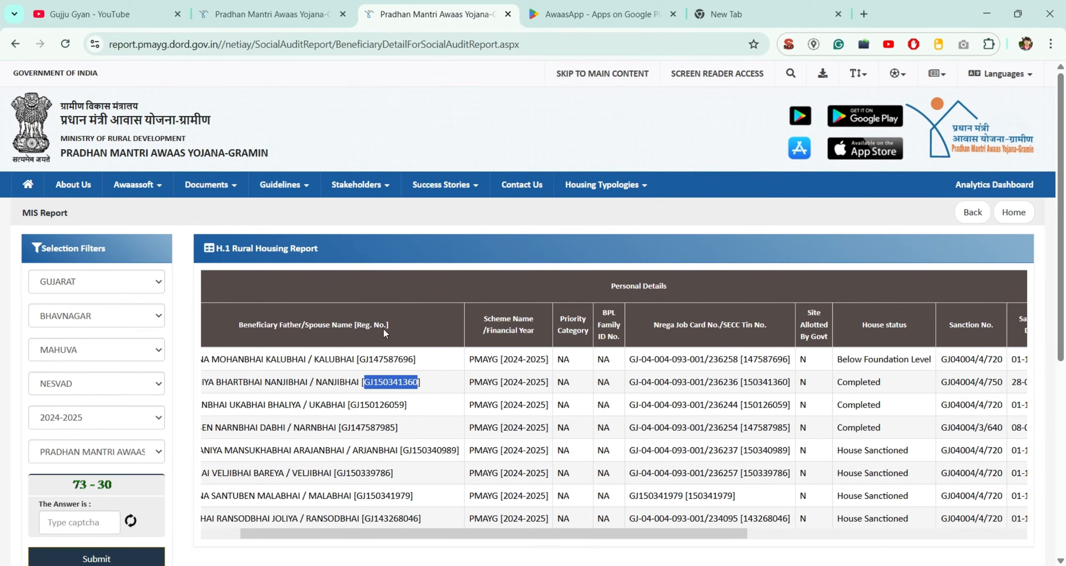
Open the IAY/PMAYG Beneficiary search page and paste the copied registration number.
mouse_move(356, 184)
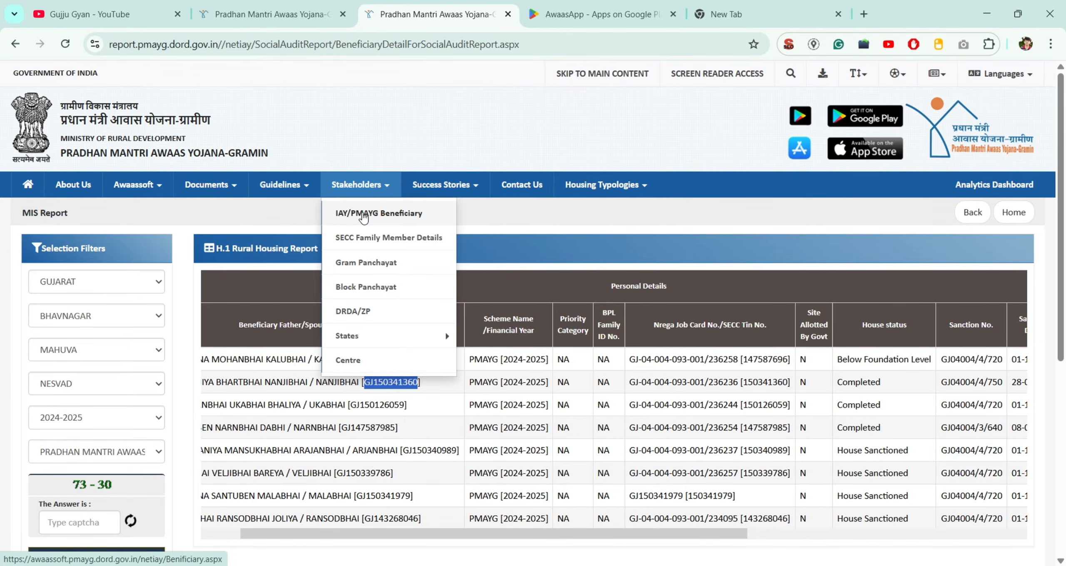
click(364, 215)
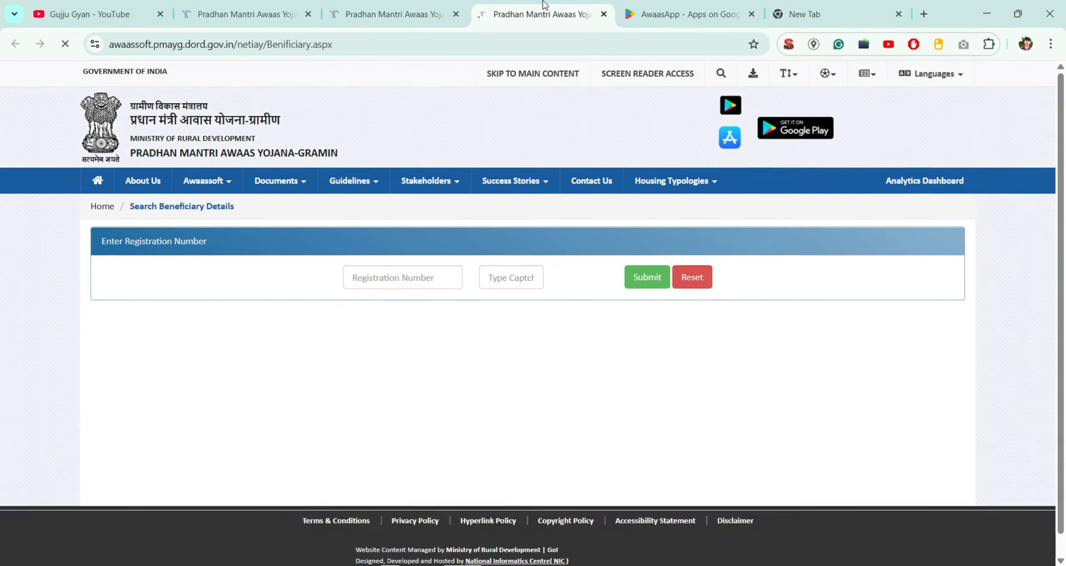
click(341, 276)
key(ctrl+v)
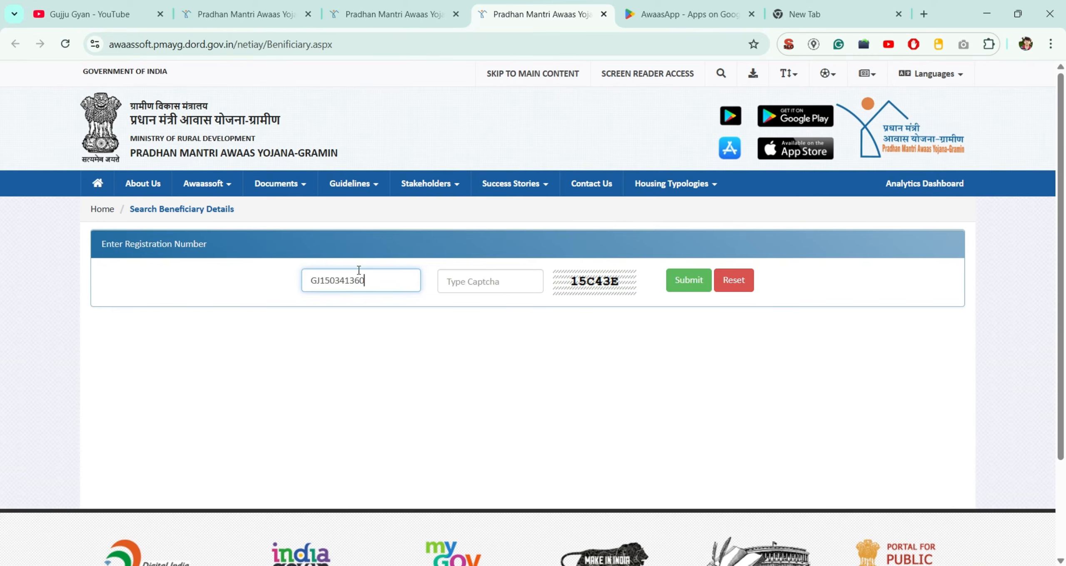
Enter the displayed captcha and submit the search to open the beneficiary's details.
click(478, 287)
text(15)
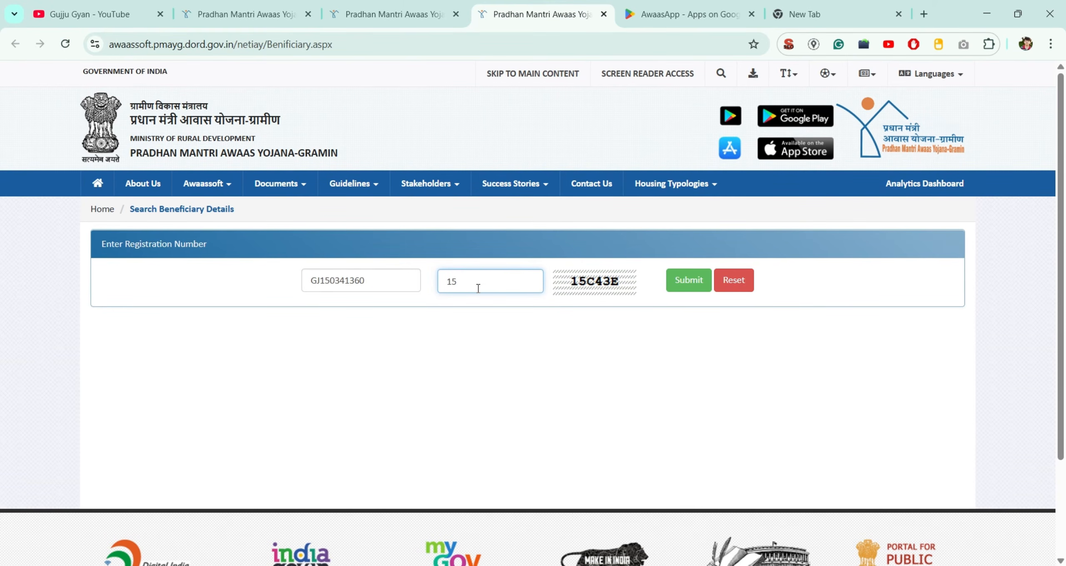
text(C43E)
click(686, 288)
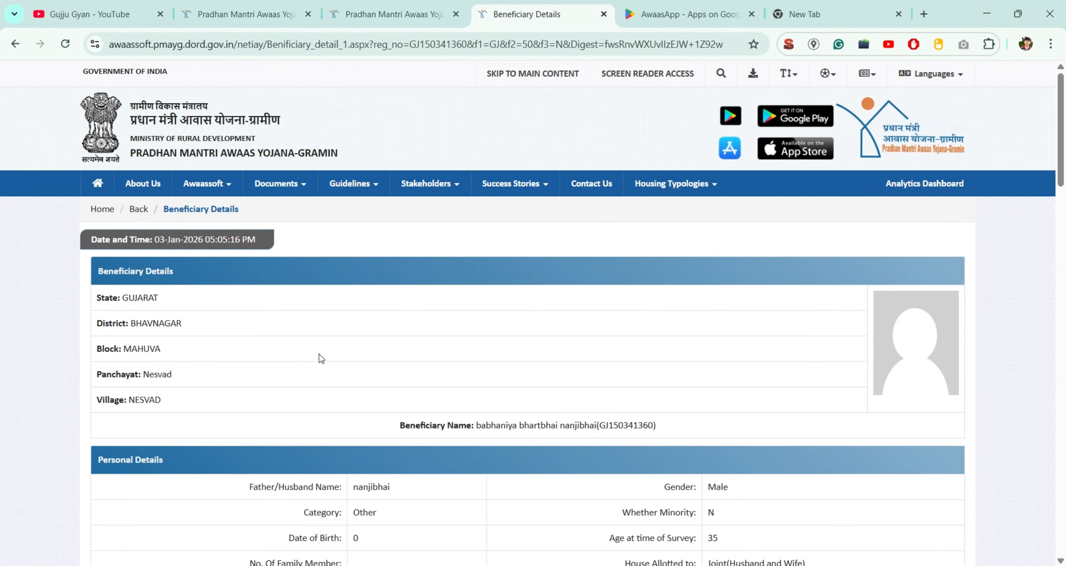
Review the beneficiary's personal, bank, and sanction and completion details.
scroll(319, 355, down, 4)
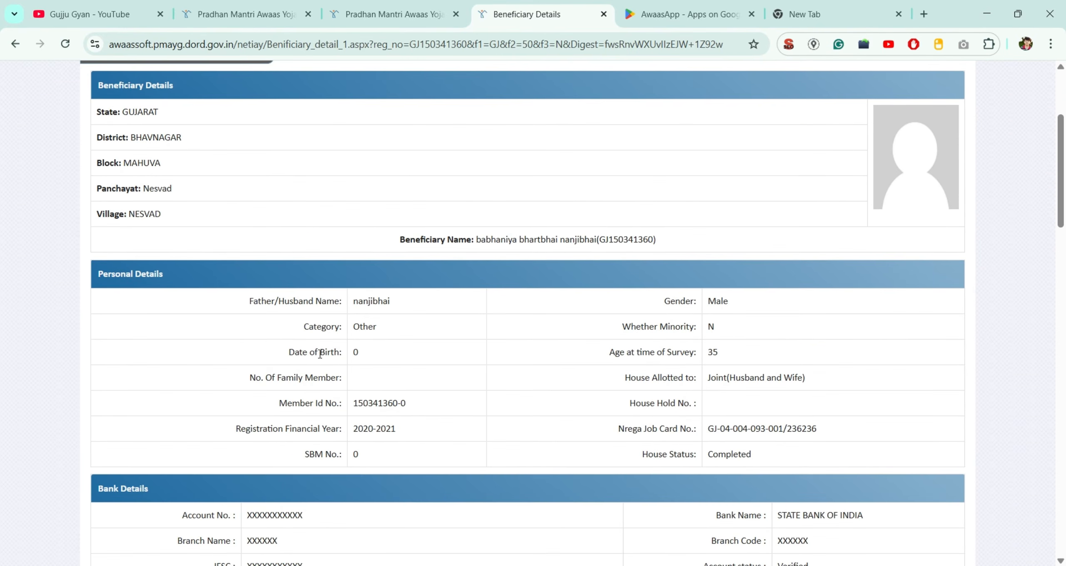
scroll(320, 354, up, 1)
scroll(319, 355, down, 3)
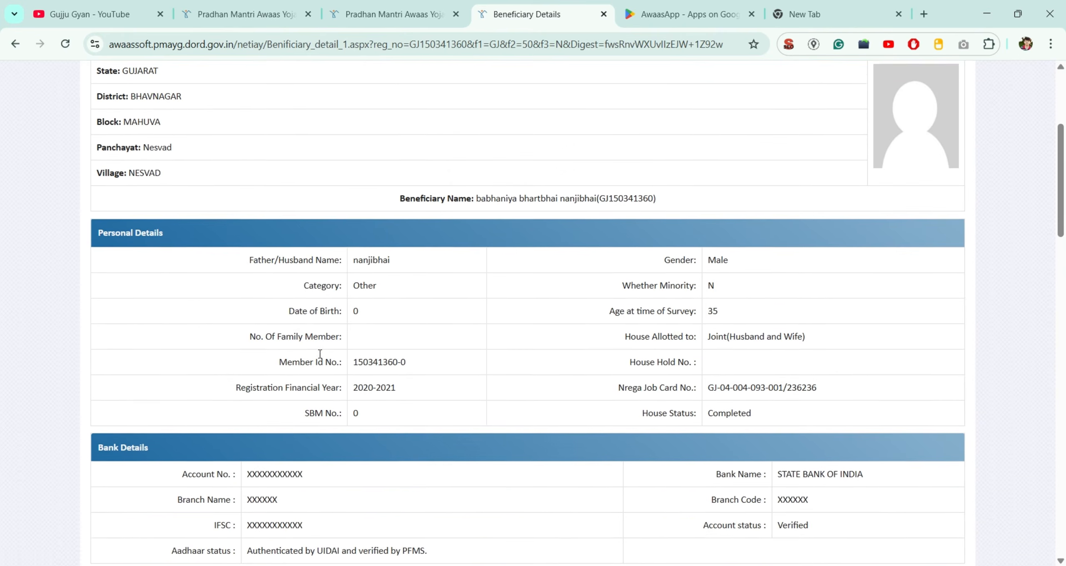
scroll(319, 355, down, 2)
scroll(319, 355, down, 3)
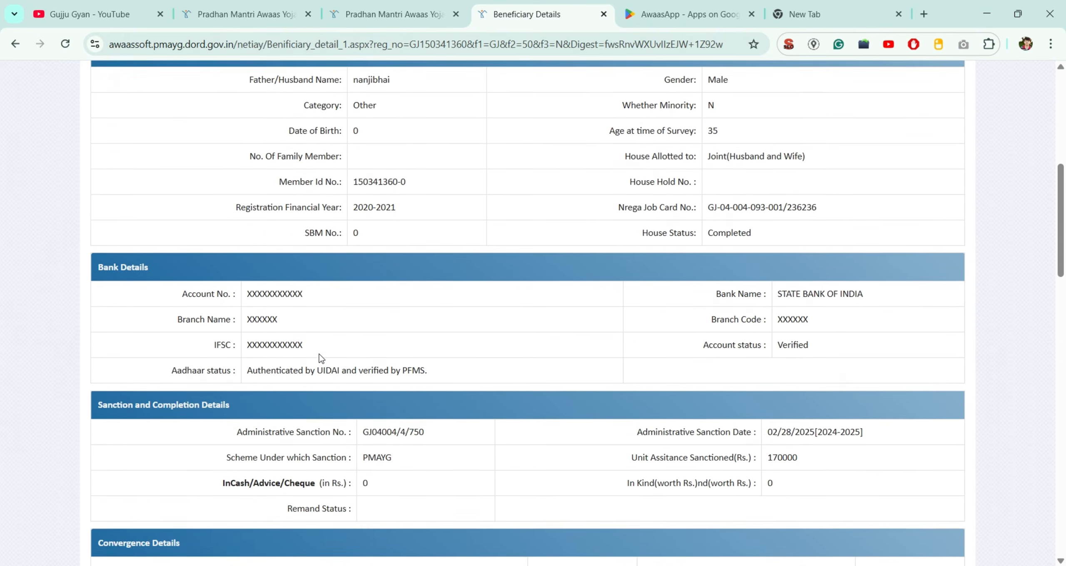
scroll(319, 355, down, 2)
scroll(278, 224, down, 3)
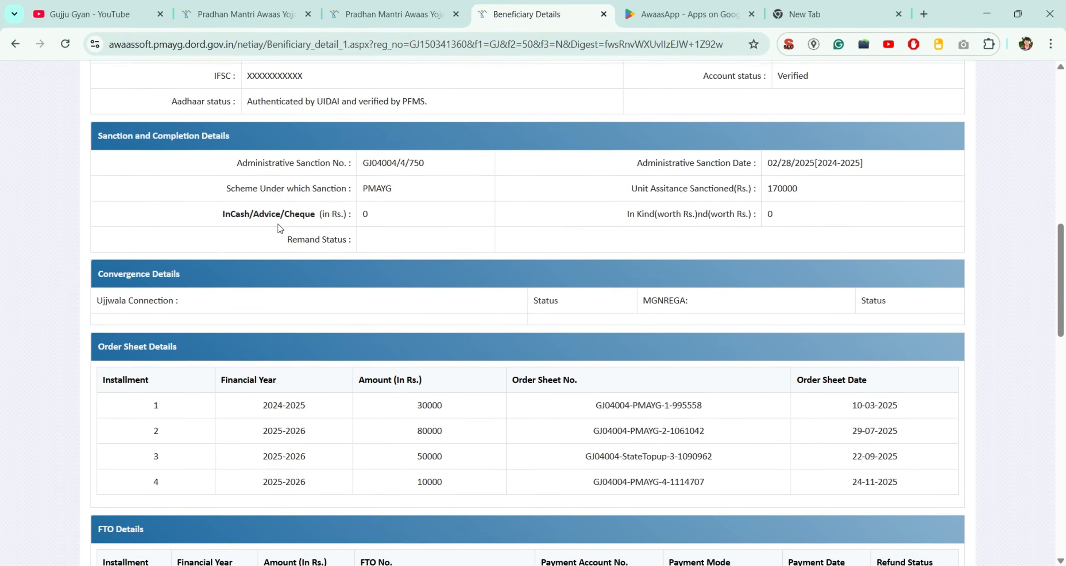
Examine the order sheet dates and the FTO payment entries for each installment.
scroll(279, 228, down, 2)
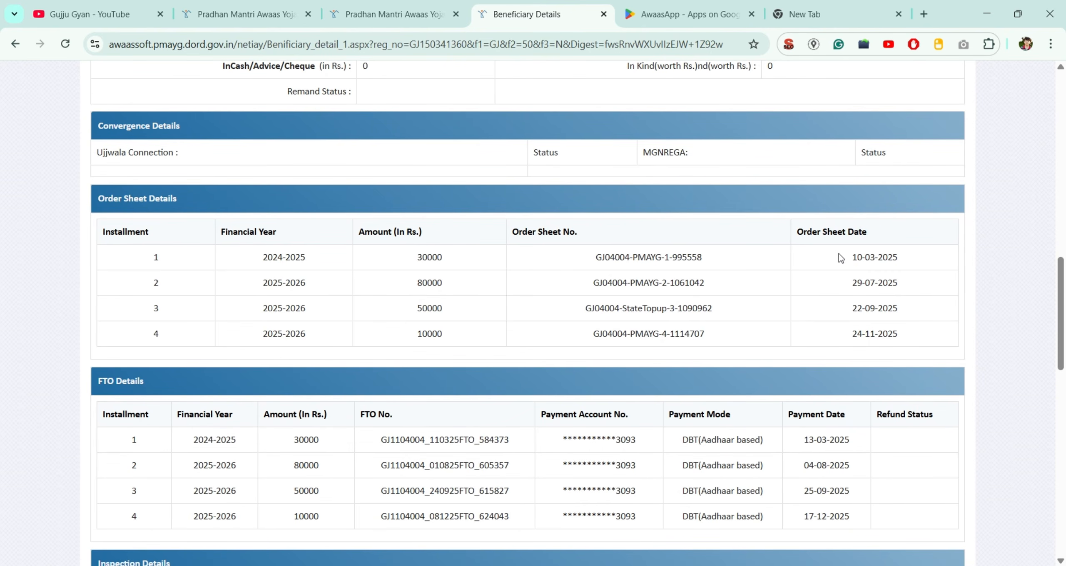
drag(839, 254, 899, 352)
scroll(903, 358, down, 3)
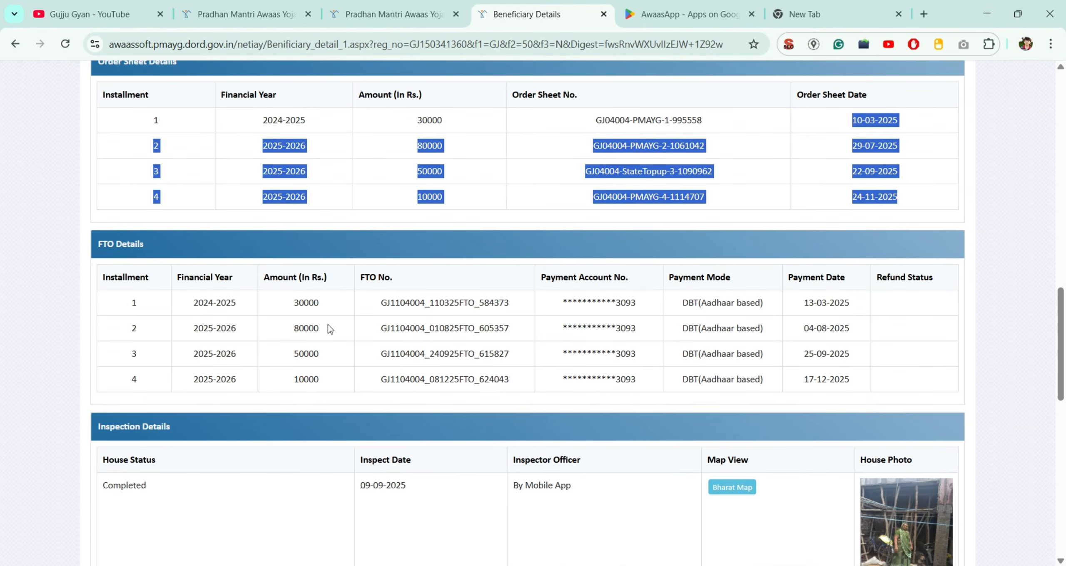
drag(179, 300, 731, 446)
click(698, 324)
scroll(700, 324, down, 2)
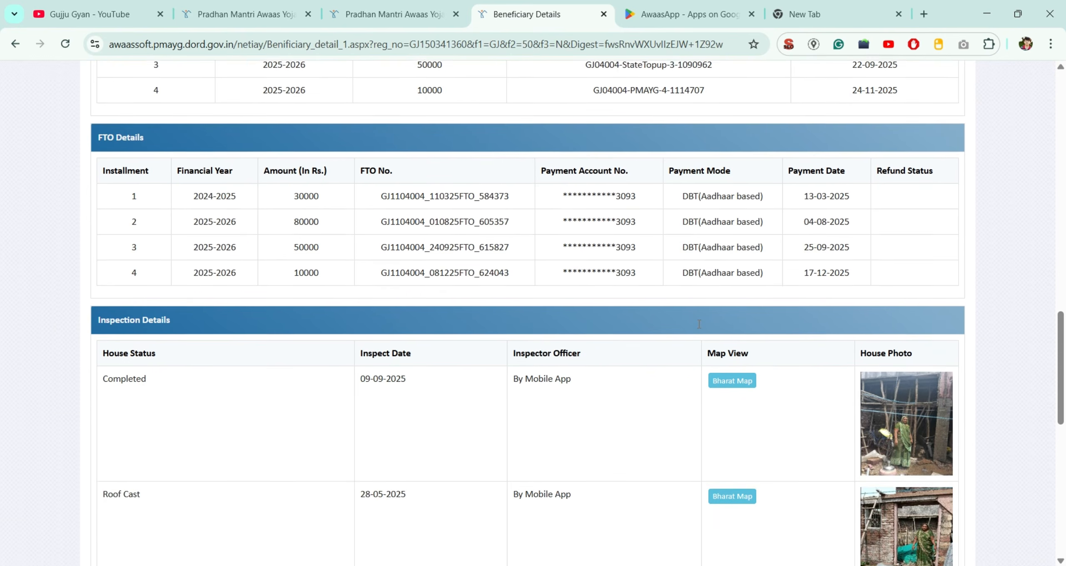
Review the inspection details, view the Proposed Site photo enlarged, and close it.
scroll(699, 324, down, 8)
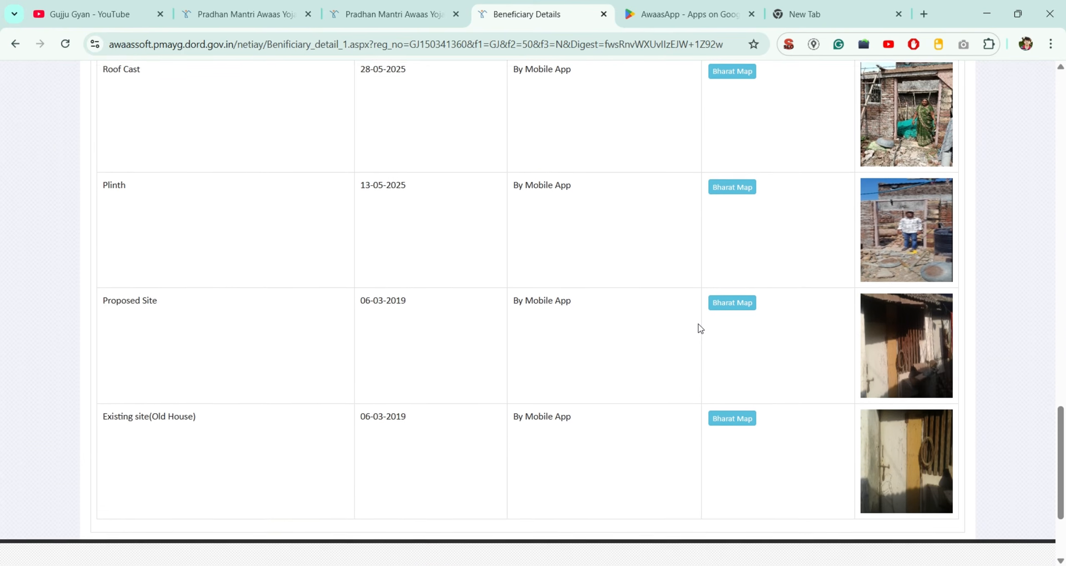
scroll(698, 325, down, 3)
scroll(698, 325, up, 2)
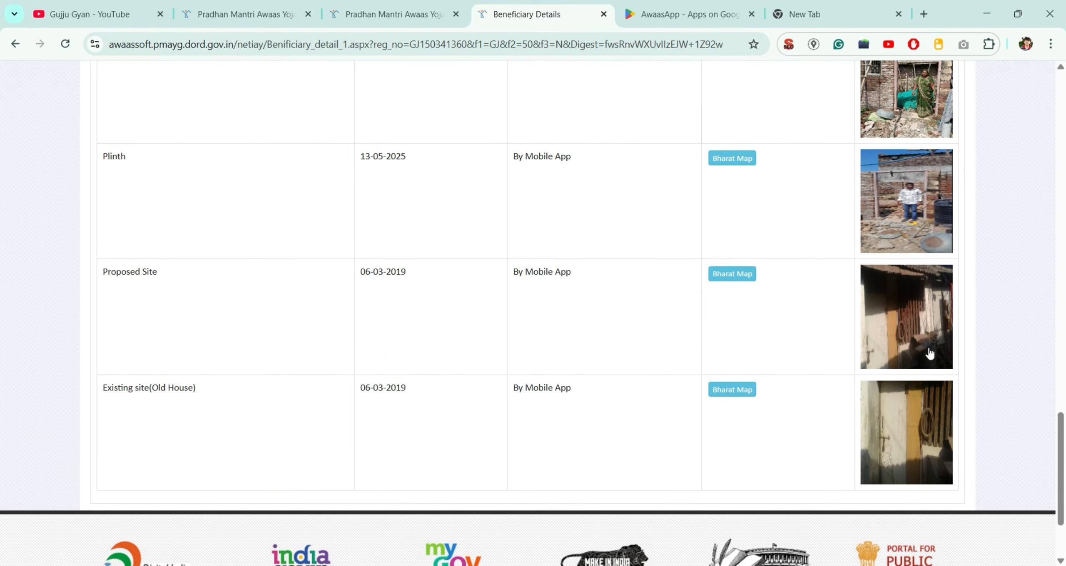
click(930, 353)
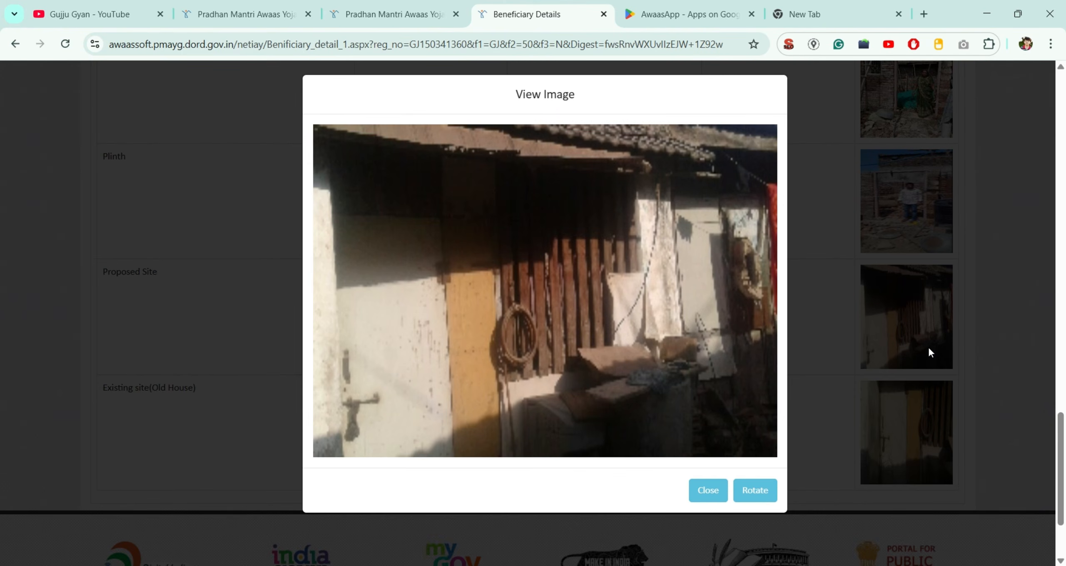
click(925, 347)
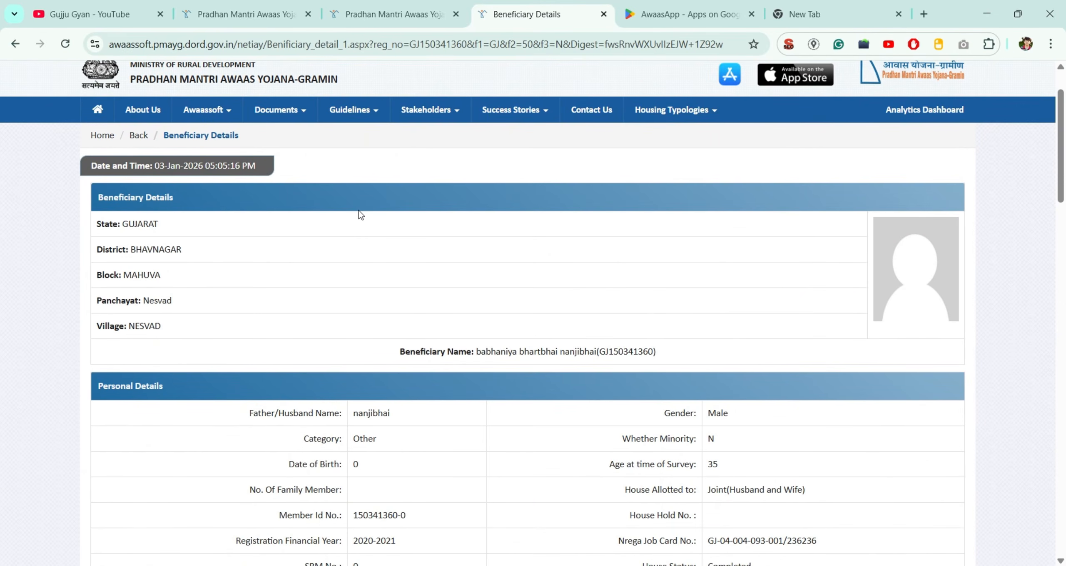
Return to the rural housing report and switch to the Gujju Gyan channel on YouTube.
click(424, 6)
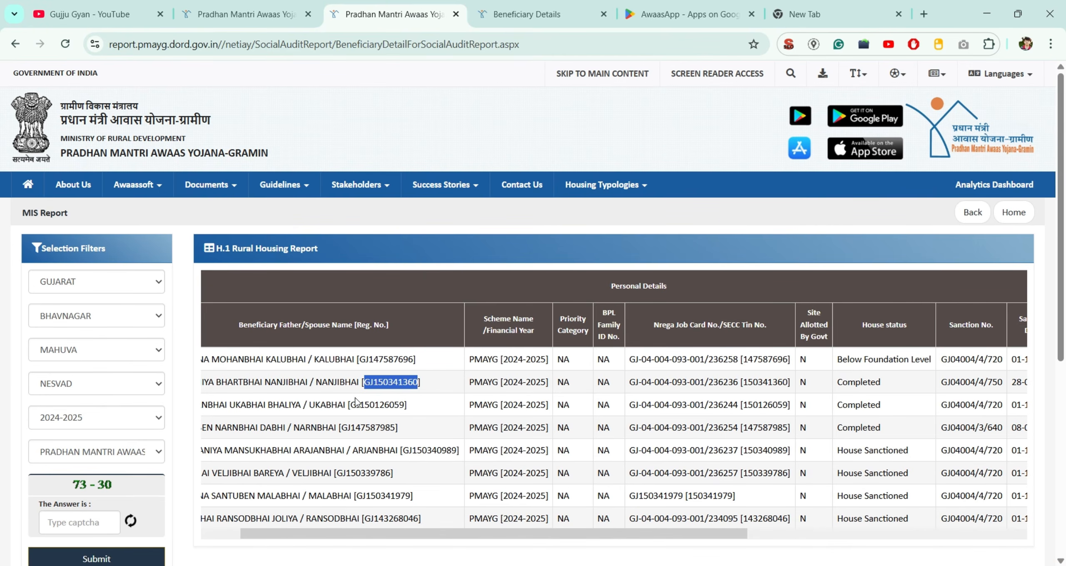
click(62, 14)
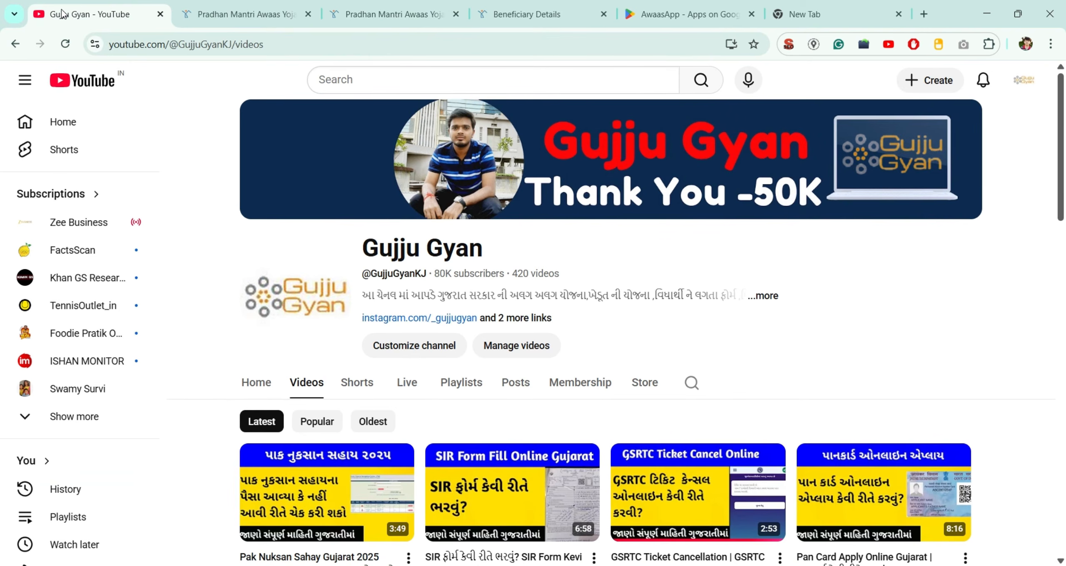